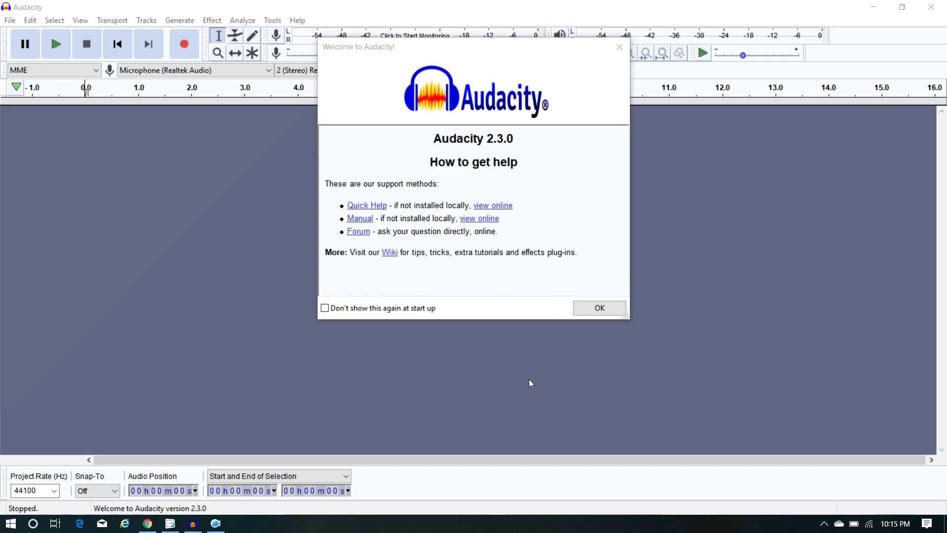
Switch to the browser, reload the suspended Audacity download page and review the versions offered for Windows, macOS and Linux.
click(148, 524)
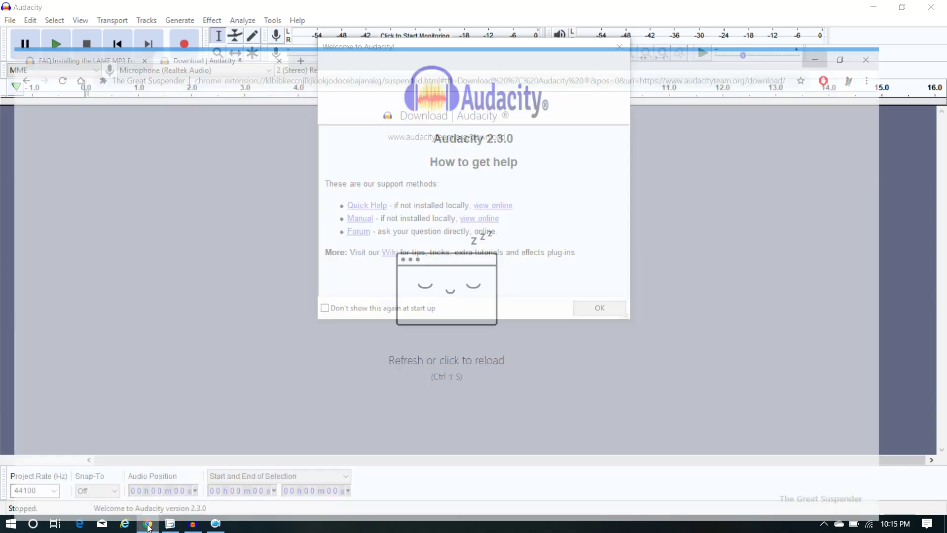
click(212, 320)
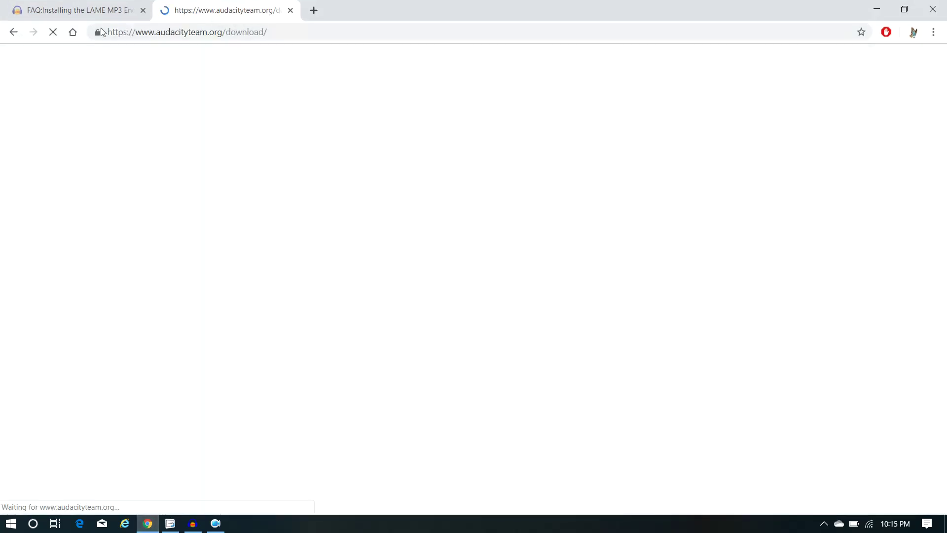
click(95, 10)
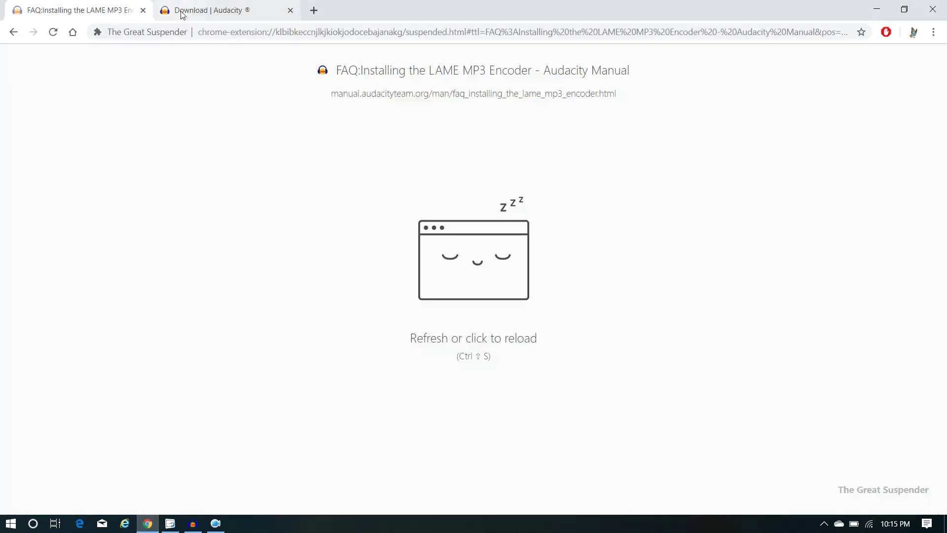
click(164, 12)
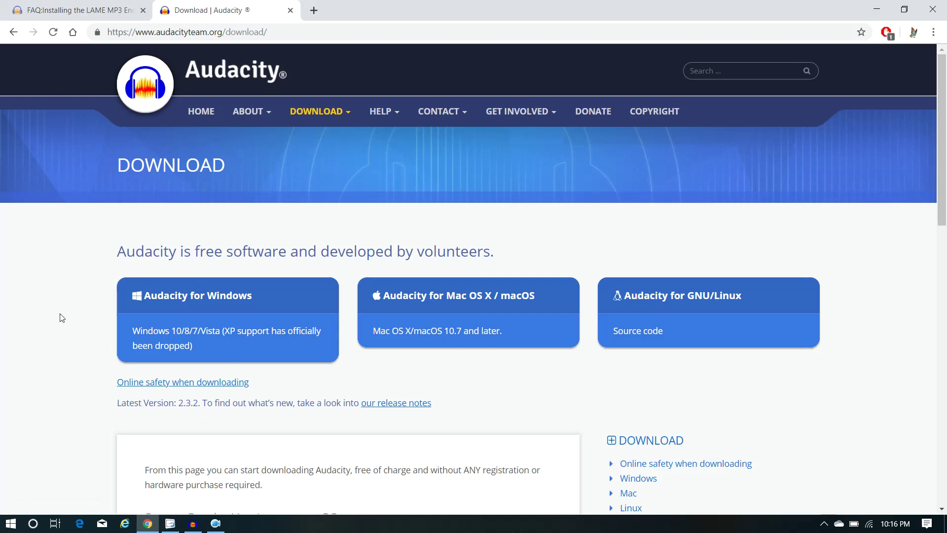
scroll(62, 317, down, 2)
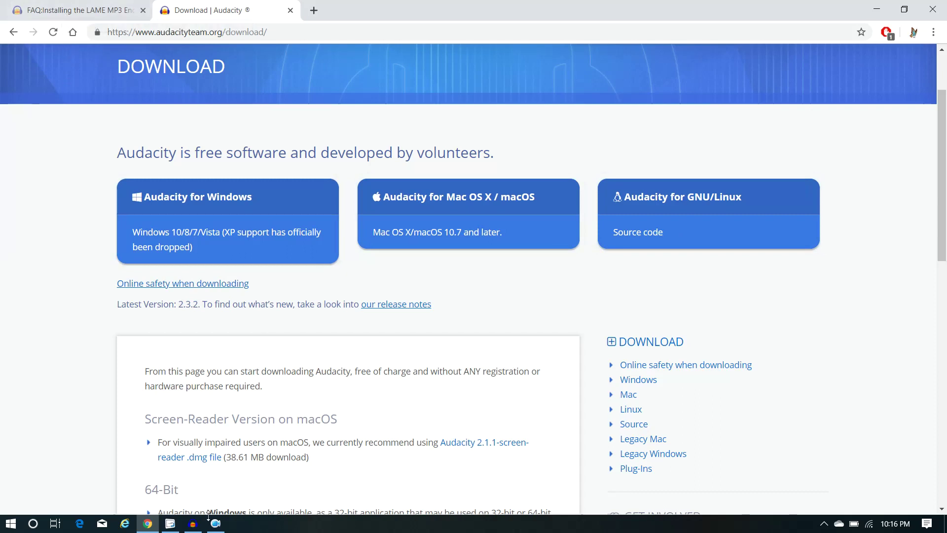
Reload the suspended Audacity manual page on installing the LAME MP3 encoder and read its instructions for each operating system.
mouse_move(193, 529)
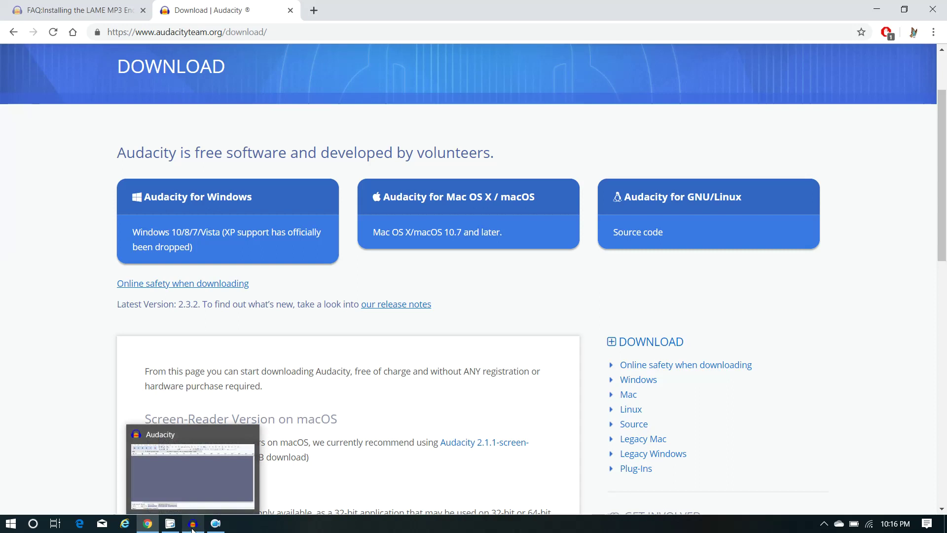
click(193, 524)
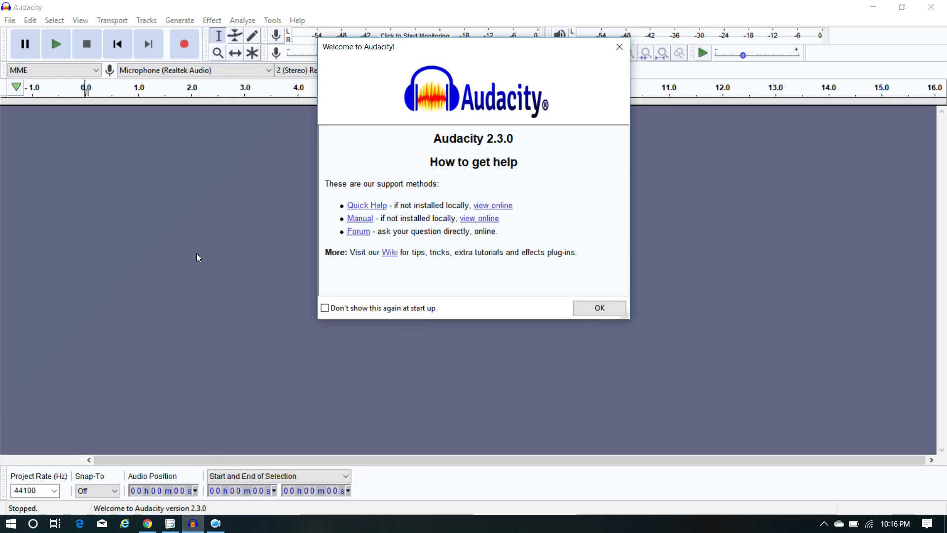
click(156, 528)
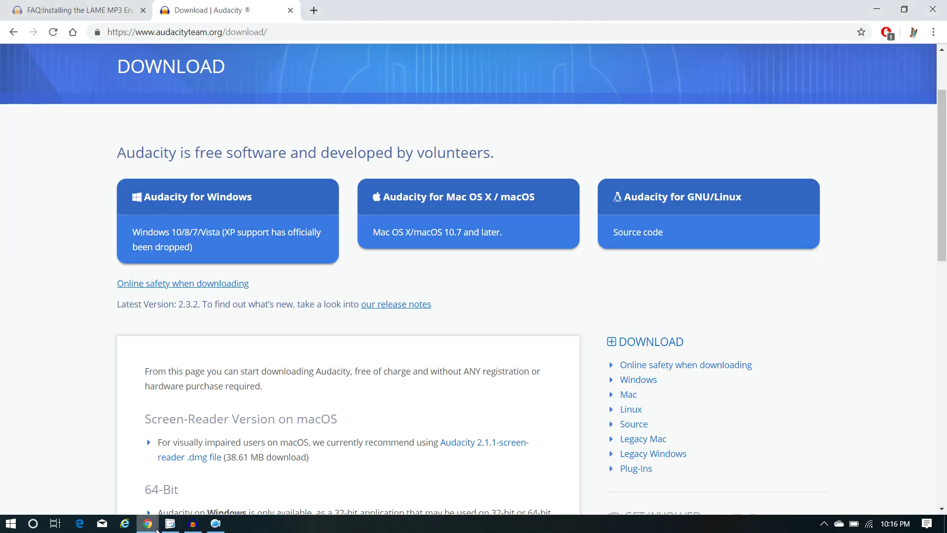
click(67, 11)
click(132, 127)
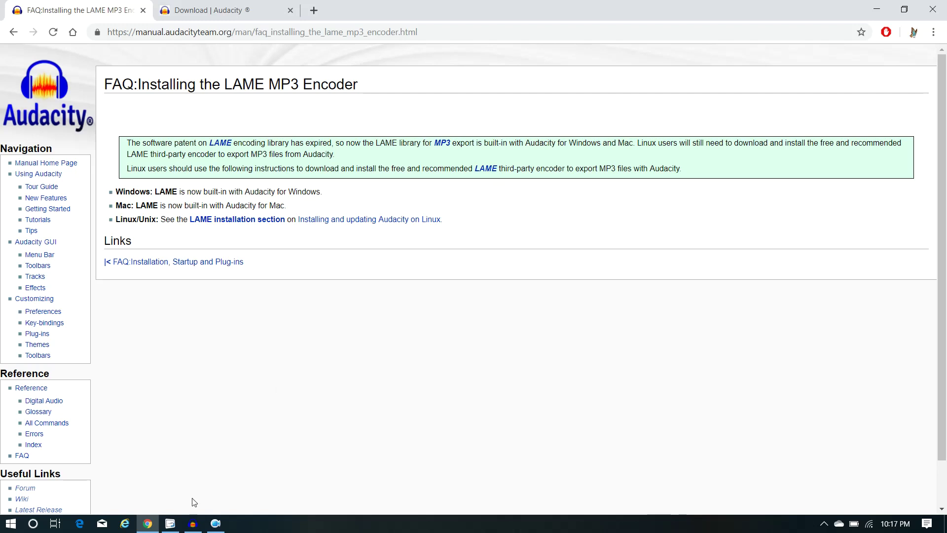
Switch to Audacity and dismiss the welcome dialog to reach the empty project.
click(192, 524)
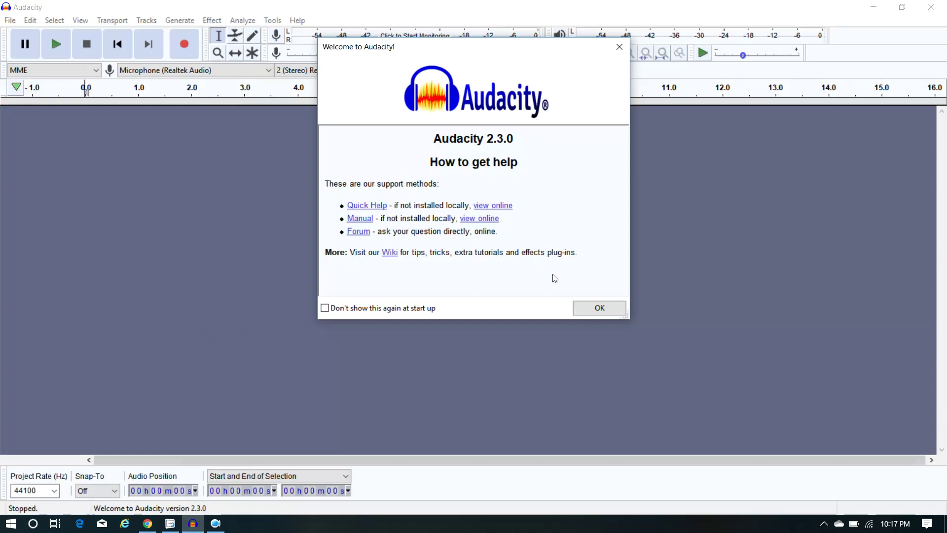
click(602, 313)
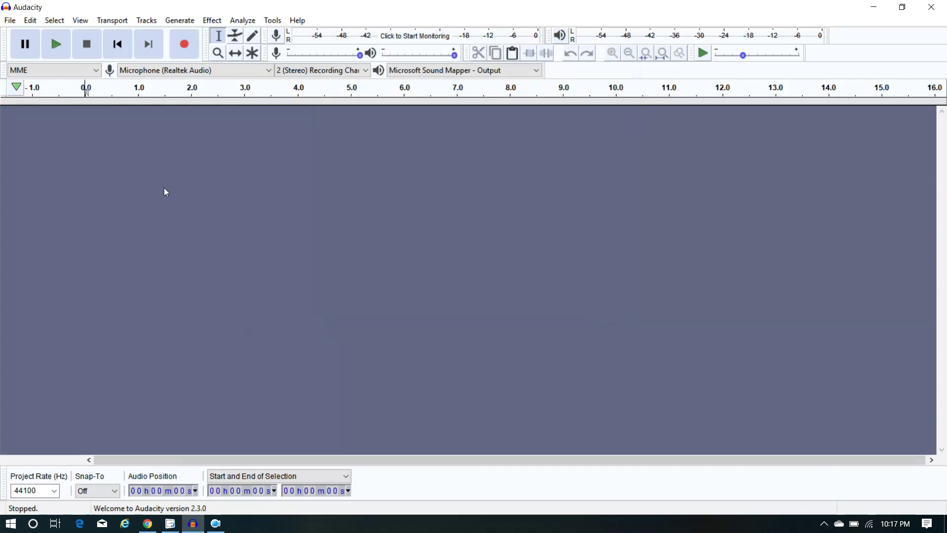
click(147, 523)
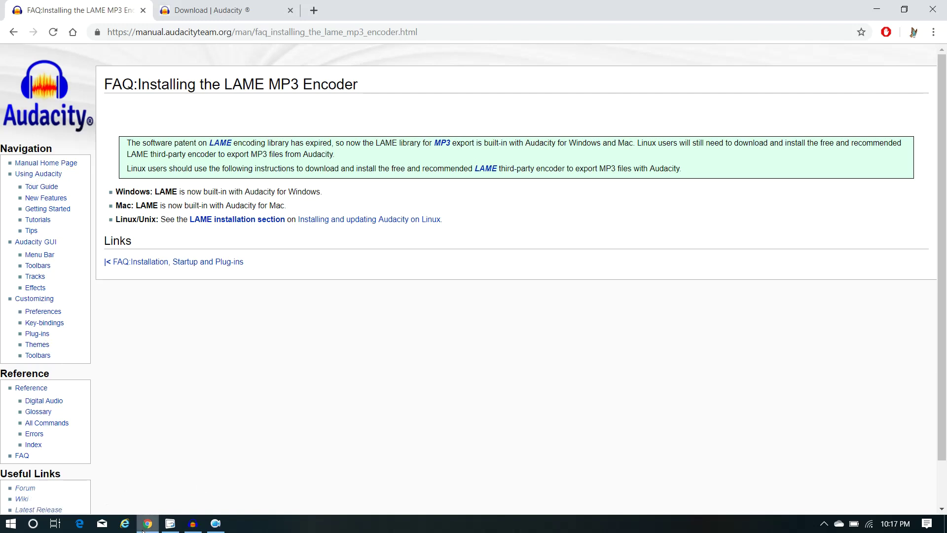
click(193, 523)
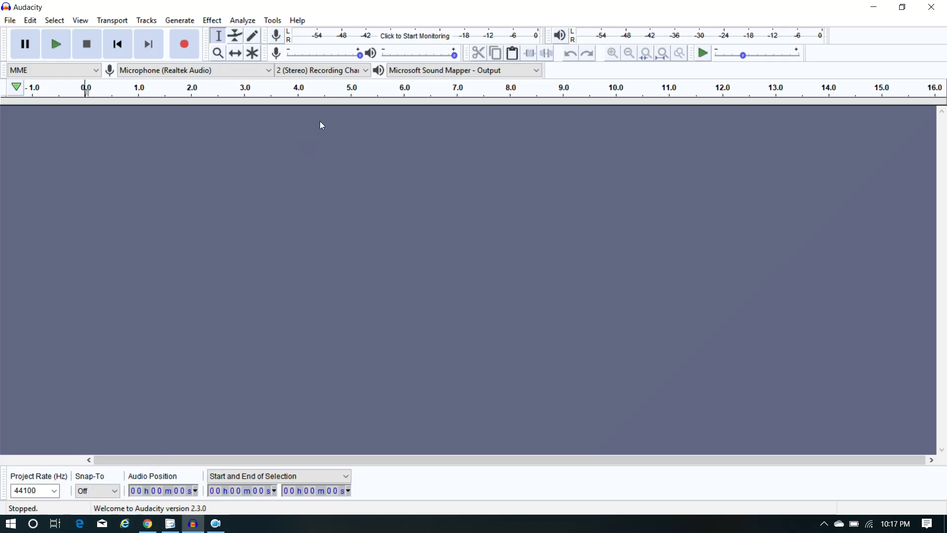
Examine the project saving and exporting options, the editing and track commands, and the list of available effects.
click(15, 24)
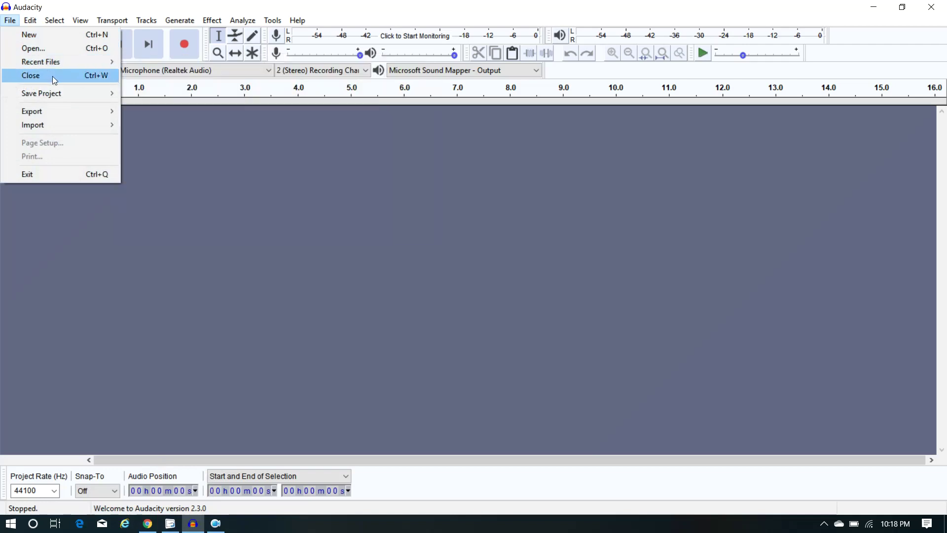
mouse_move(58, 95)
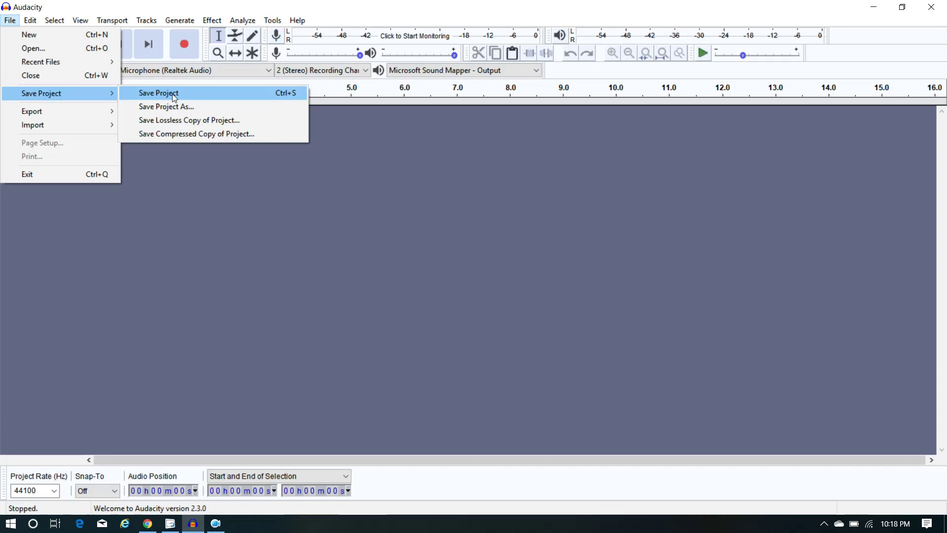
mouse_move(108, 113)
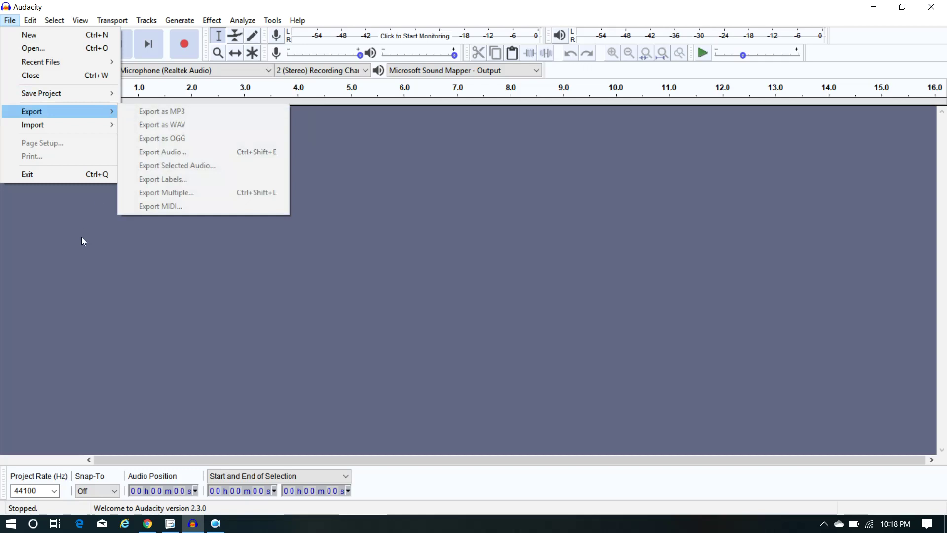
click(207, 252)
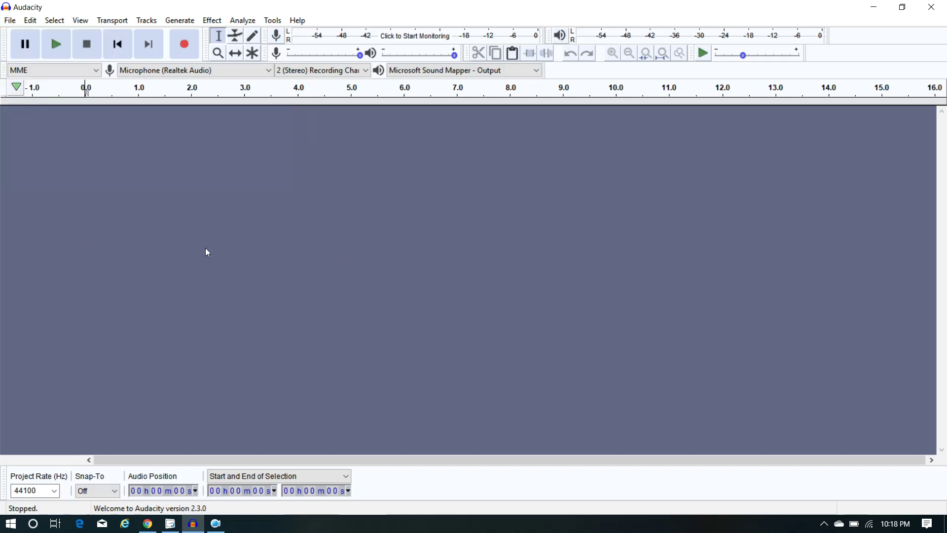
click(36, 20)
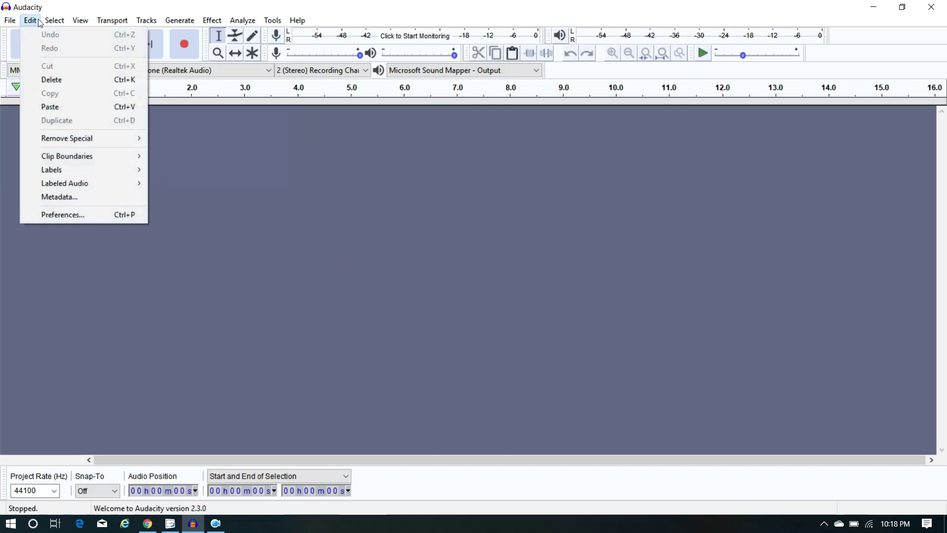
mouse_move(81, 20)
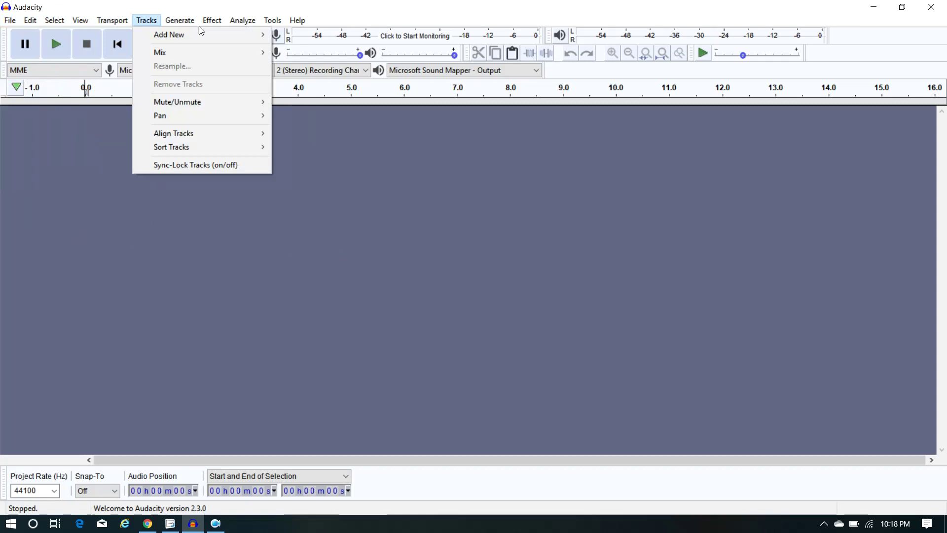
mouse_move(212, 21)
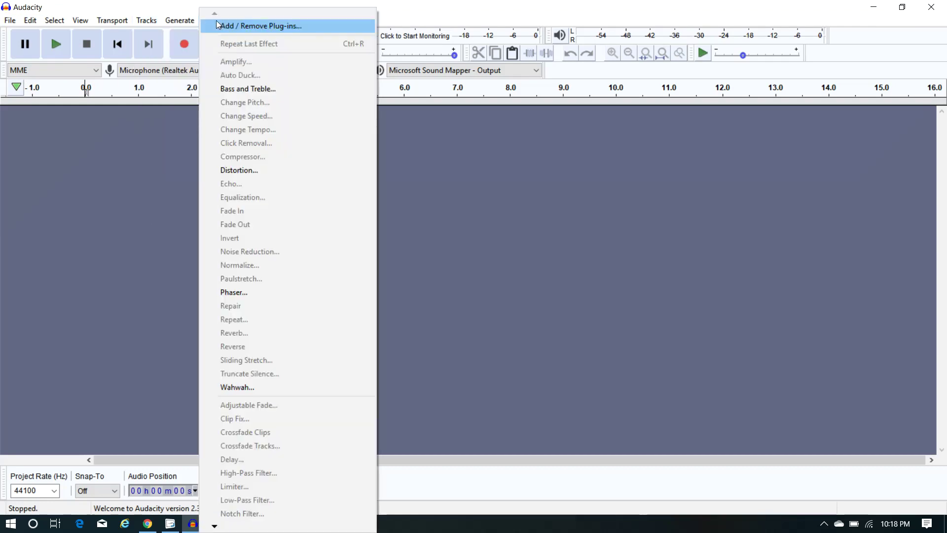
click(129, 196)
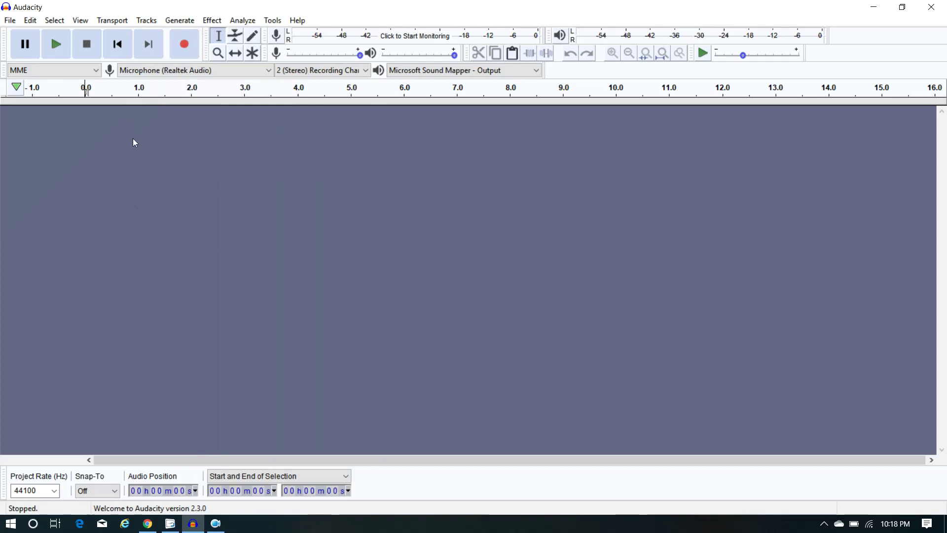
Record a microphone clip of about 2 seconds, then append a second take of about 1.7 seconds, pausing before stopping.
click(186, 44)
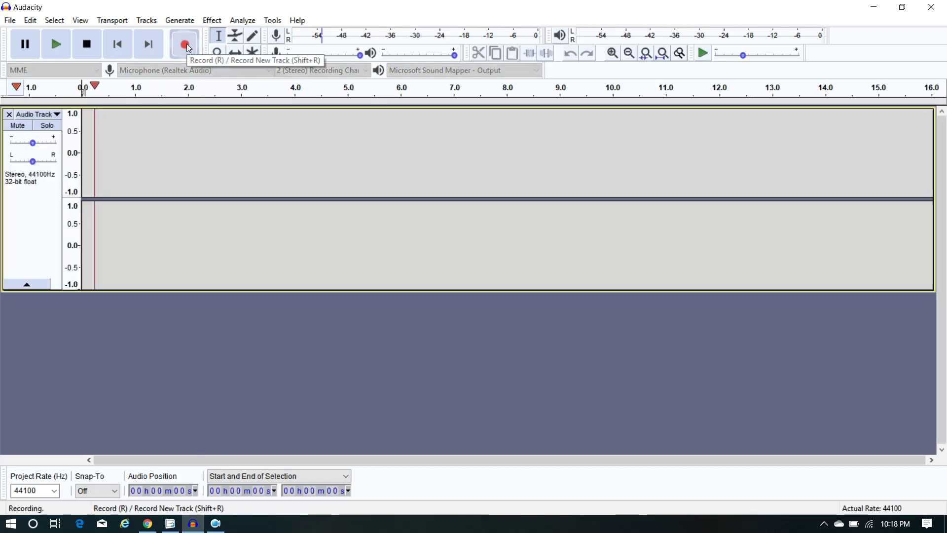
click(88, 44)
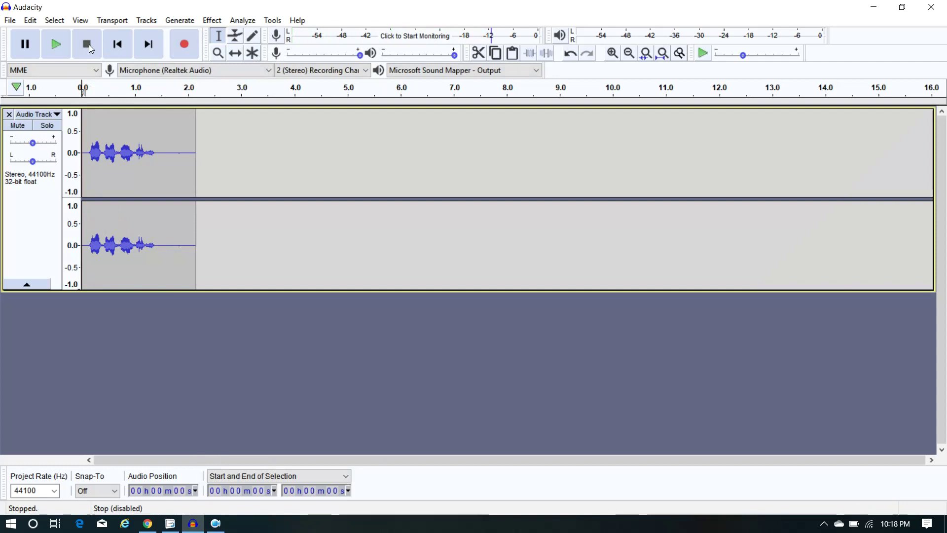
click(184, 44)
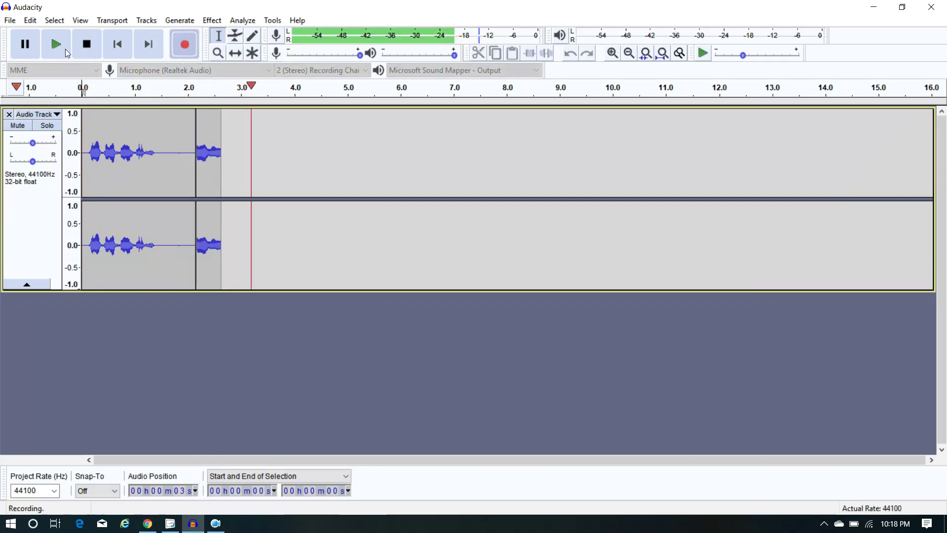
click(31, 43)
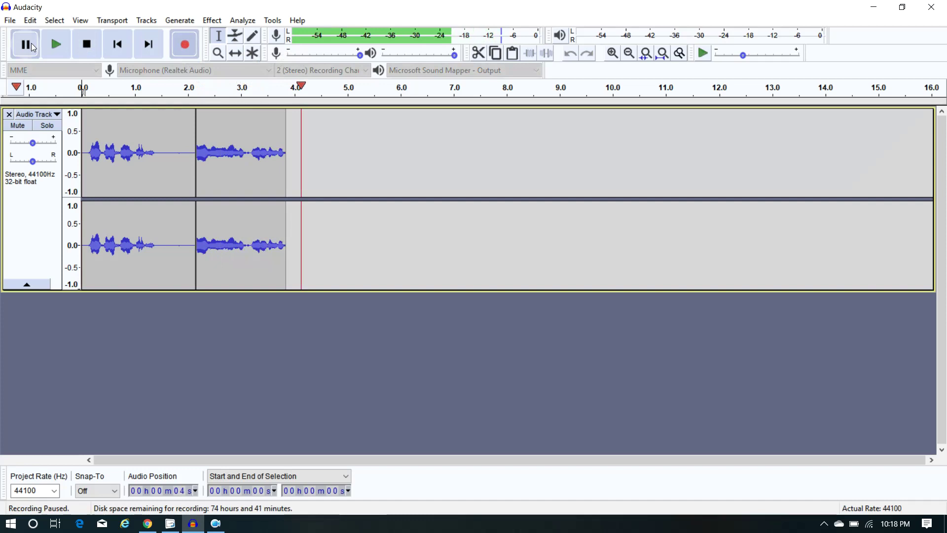
click(94, 47)
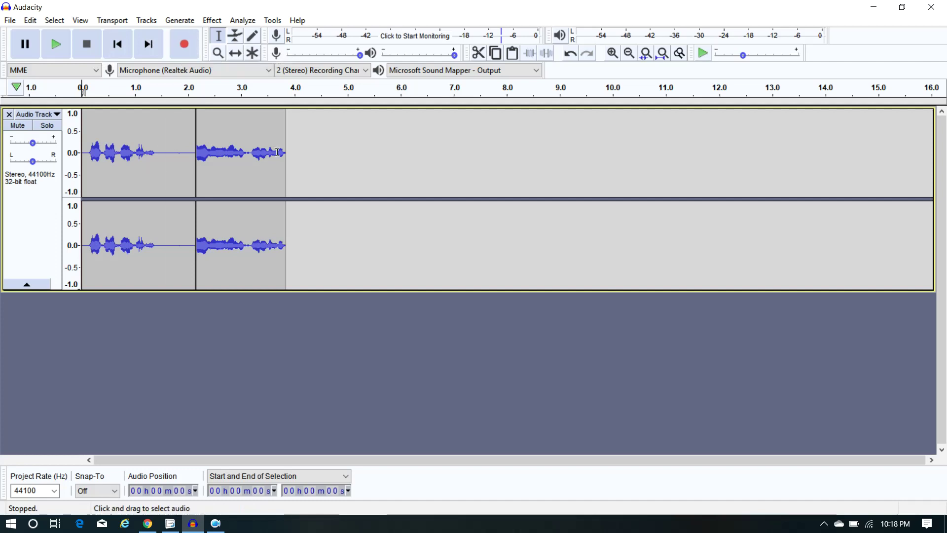
Select the silent stretch from about 1.5 to 2.1 seconds before the second take and cut it out.
click(31, 20)
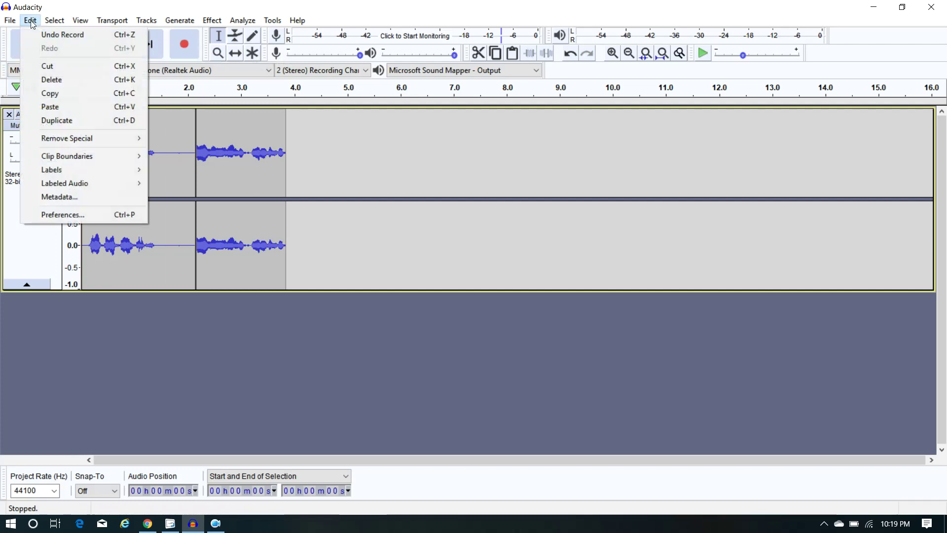
click(194, 133)
drag(186, 135, 164, 141)
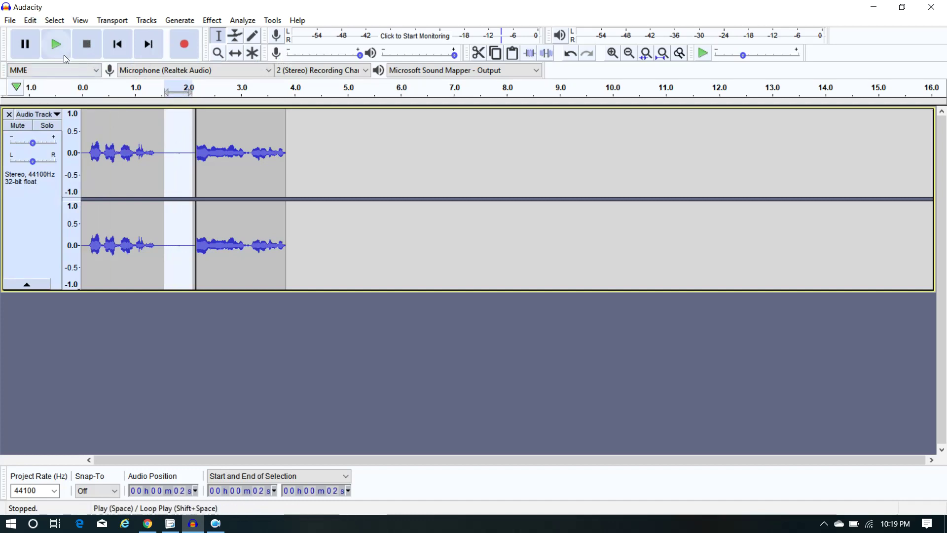
click(30, 20)
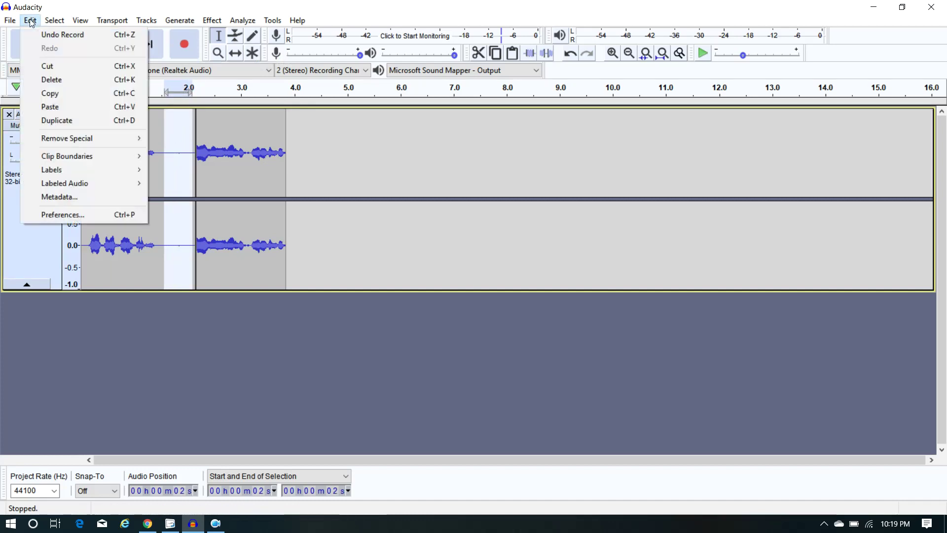
click(42, 66)
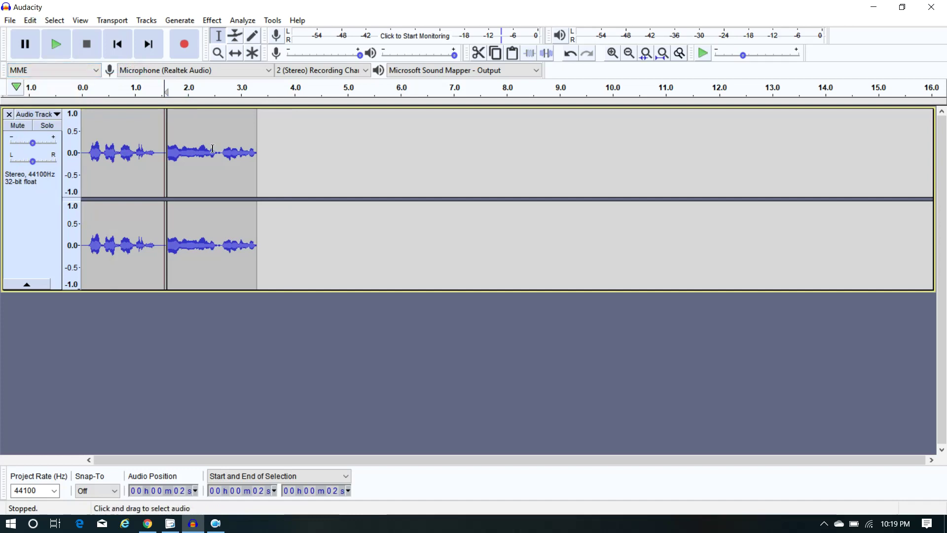
Place the cursor at the end of the existing audio and record another take of about 4 seconds after it.
click(259, 156)
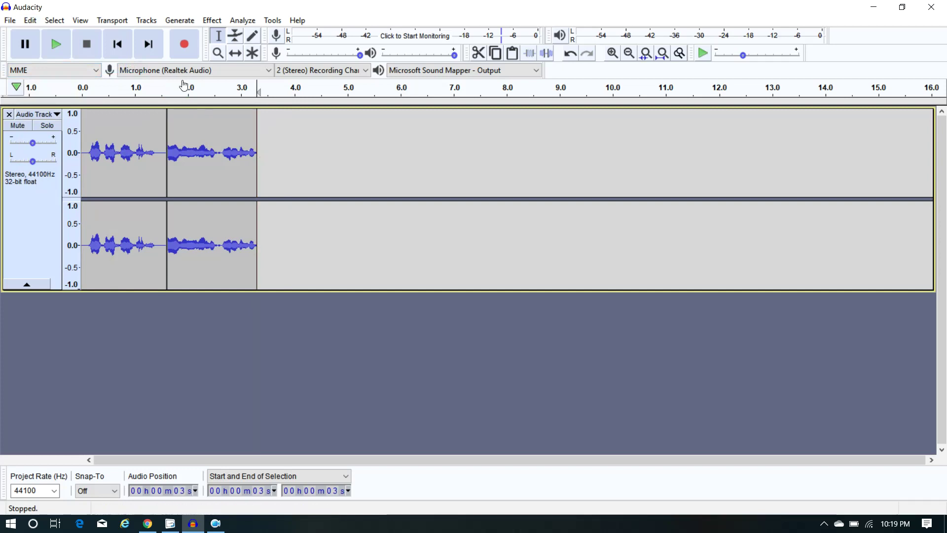
click(182, 44)
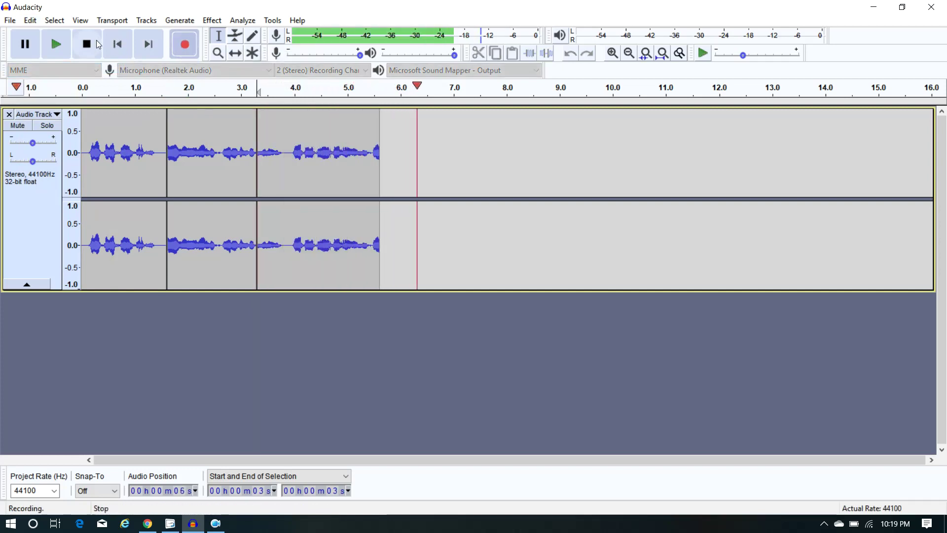
click(88, 45)
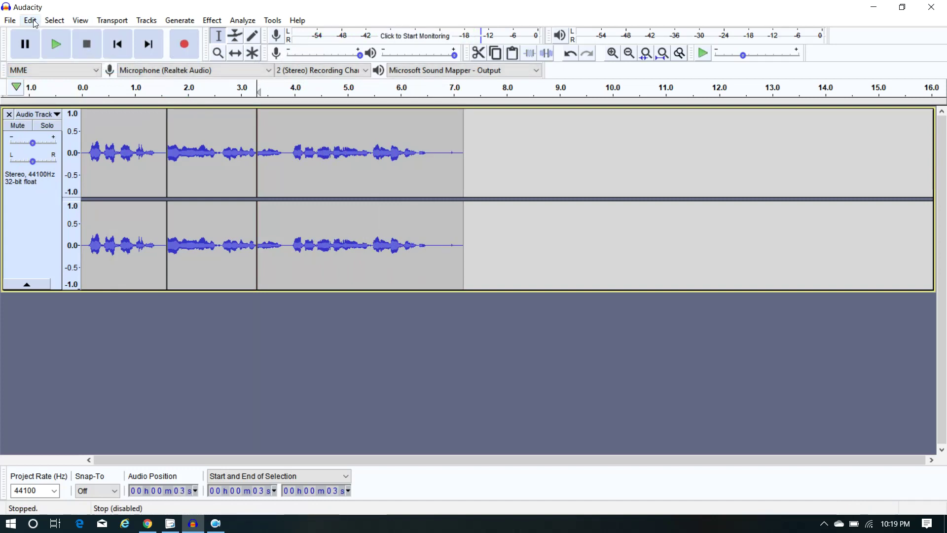
click(213, 22)
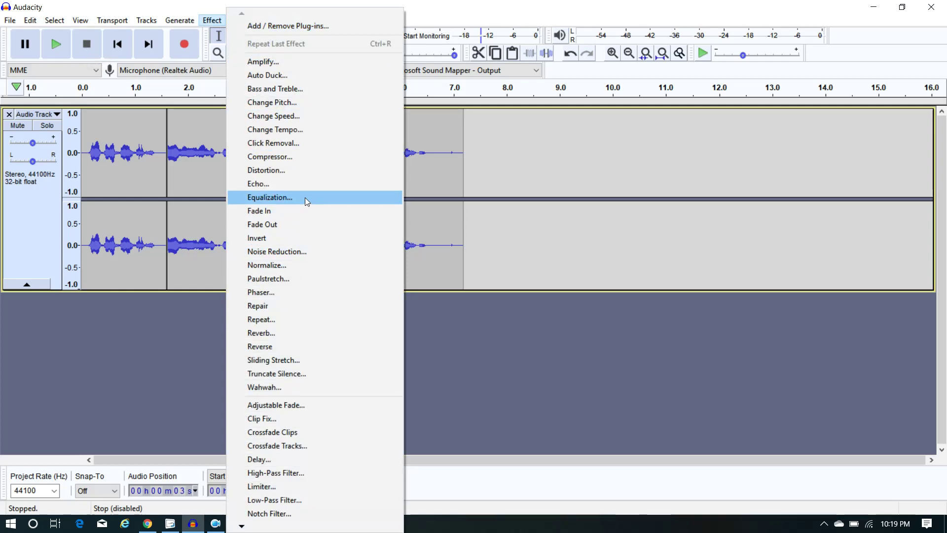
click(157, 354)
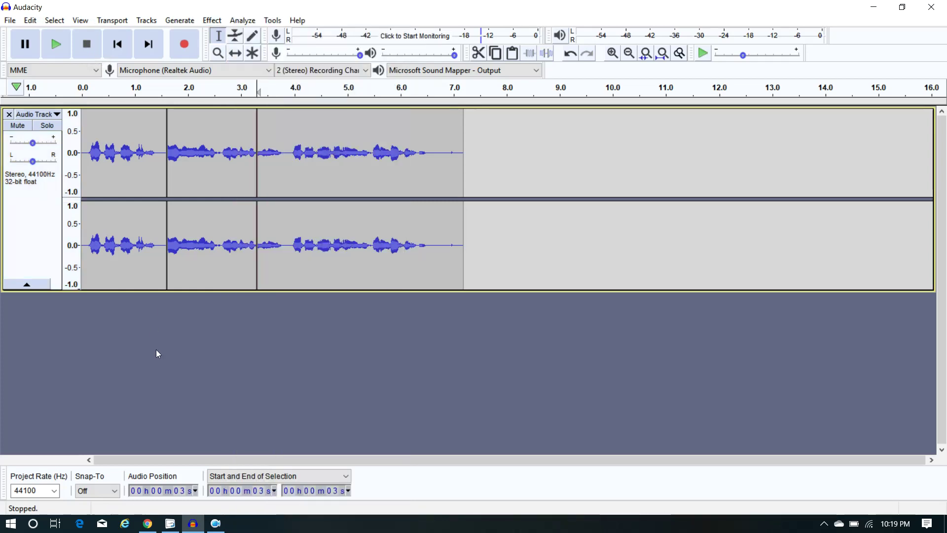
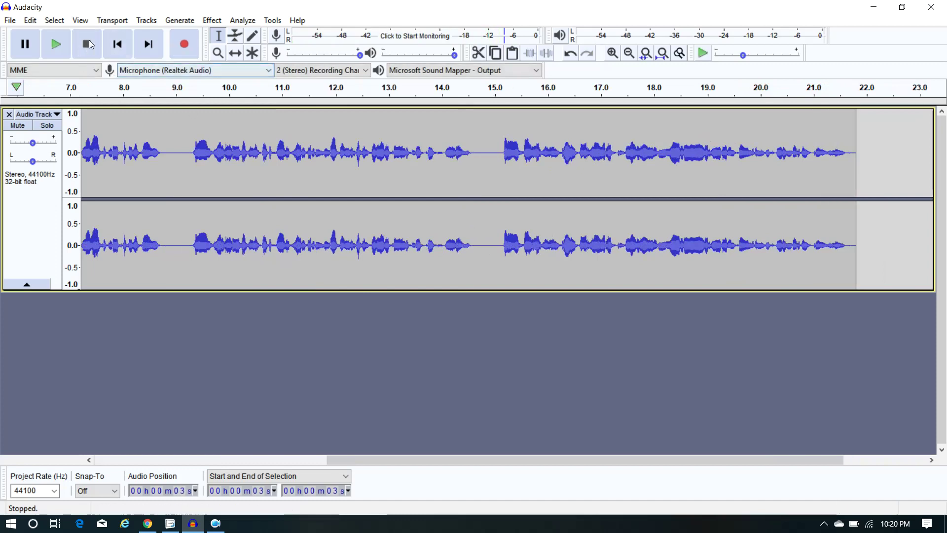
Examine the full recorded track at several zoom levels, from the whole waveform down to the individual takes at its start.
click(80, 20)
mouse_move(92, 37)
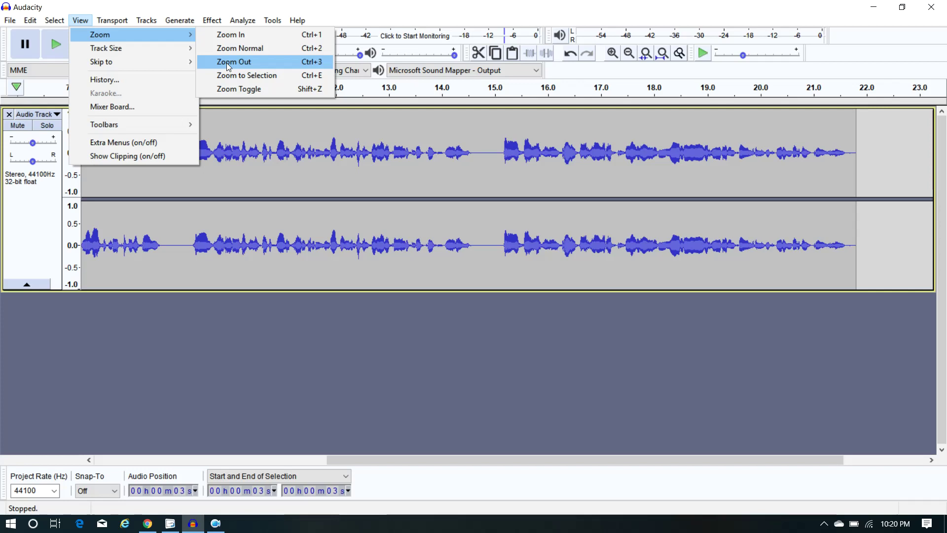
click(244, 327)
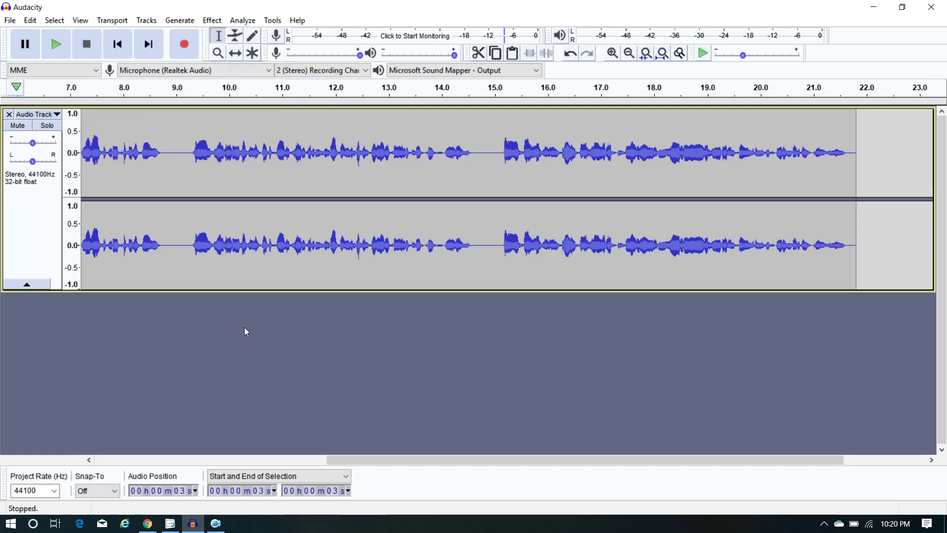
key(ctrl+3)
key(ctrl+3)
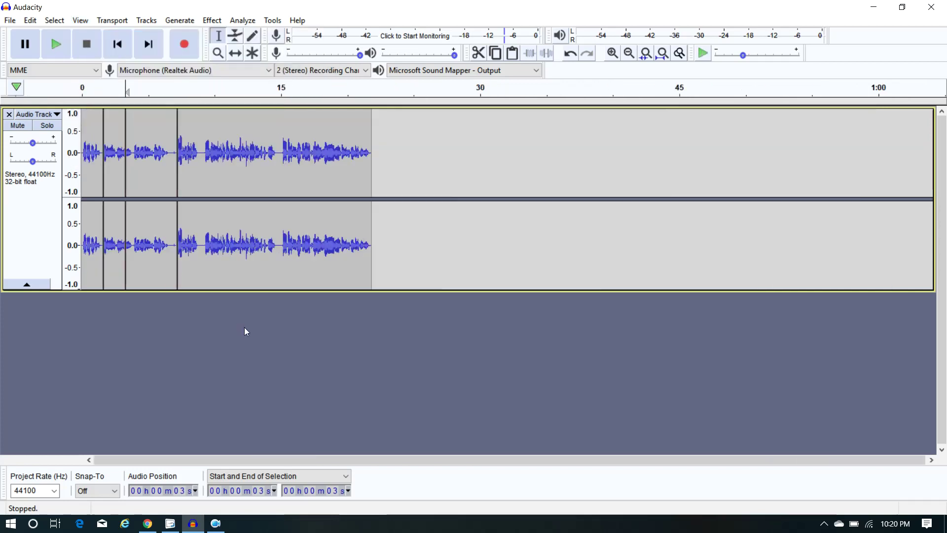
key(ctrl+3)
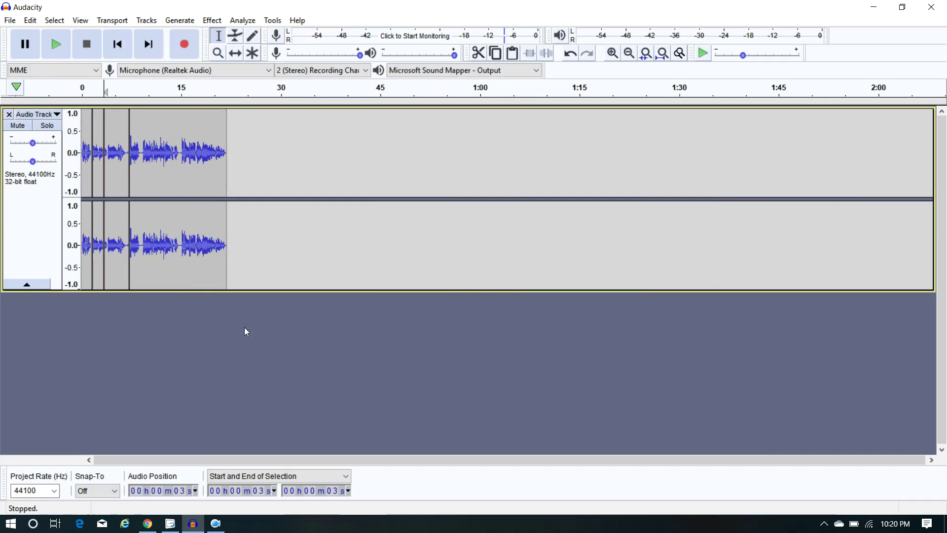
key(ctrl+1)
key(ctrl+1)
key(ctrl+1)
key(ctrl+1)
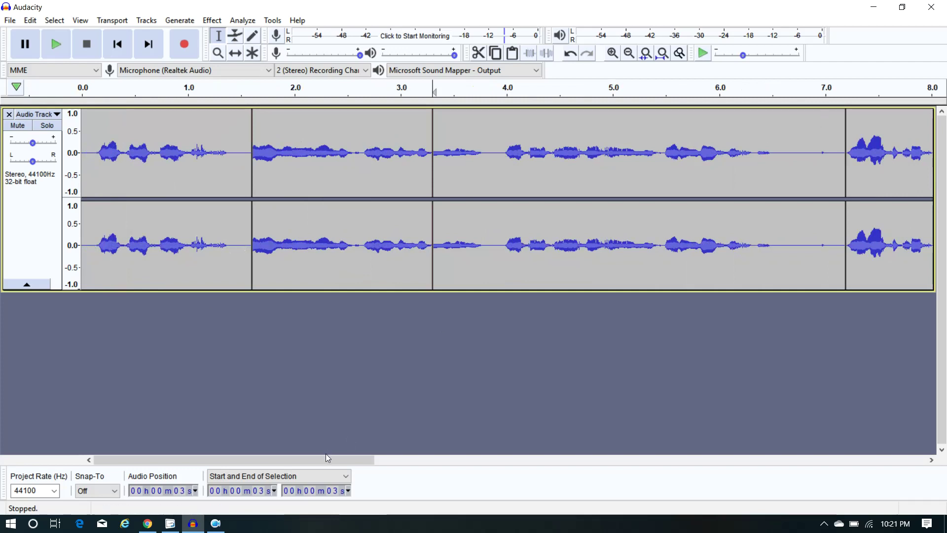
drag(334, 462, 297, 460)
Examine the project saving options and the audio export formats without saving or exporting anything.
click(11, 22)
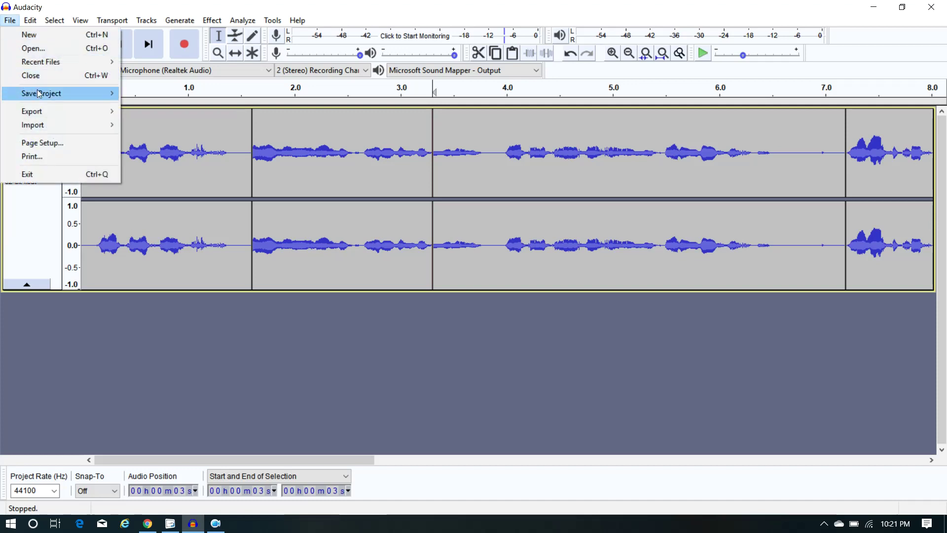
mouse_move(39, 94)
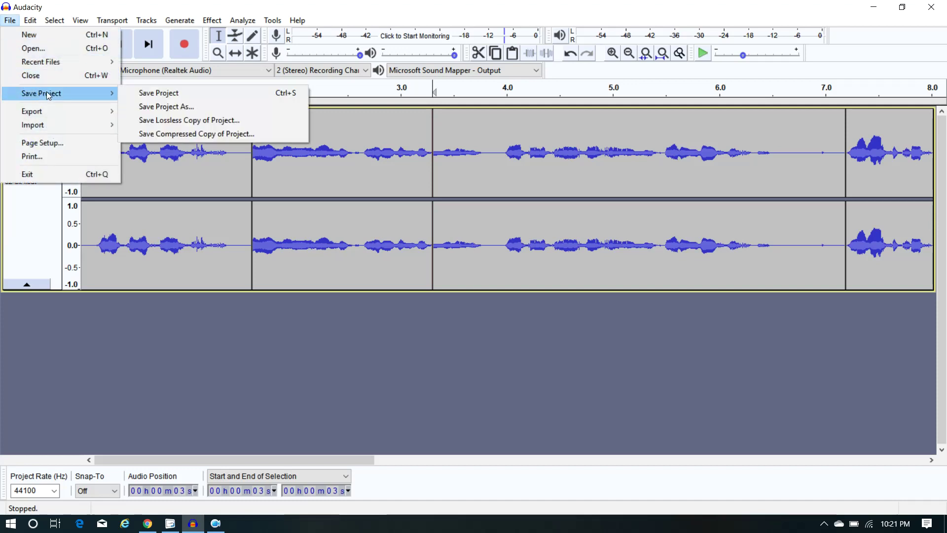
click(159, 93)
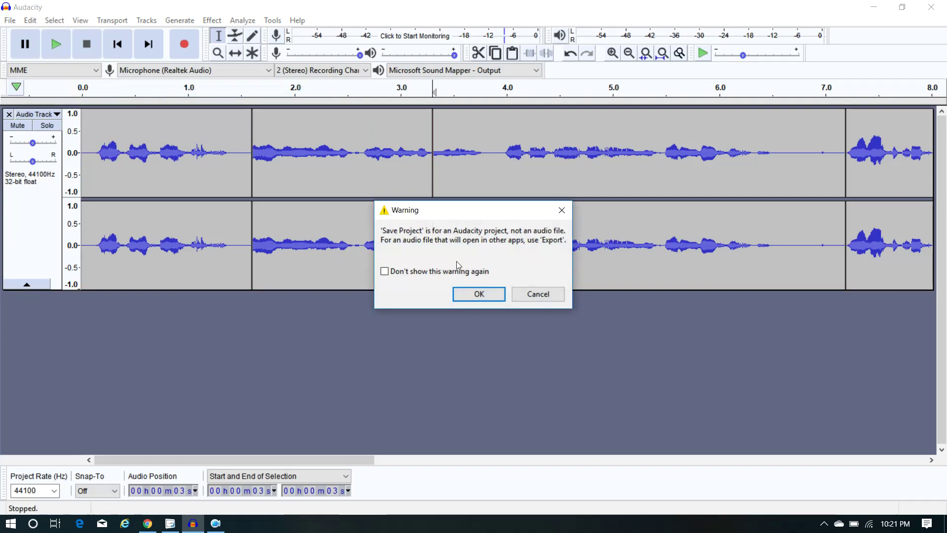
click(546, 299)
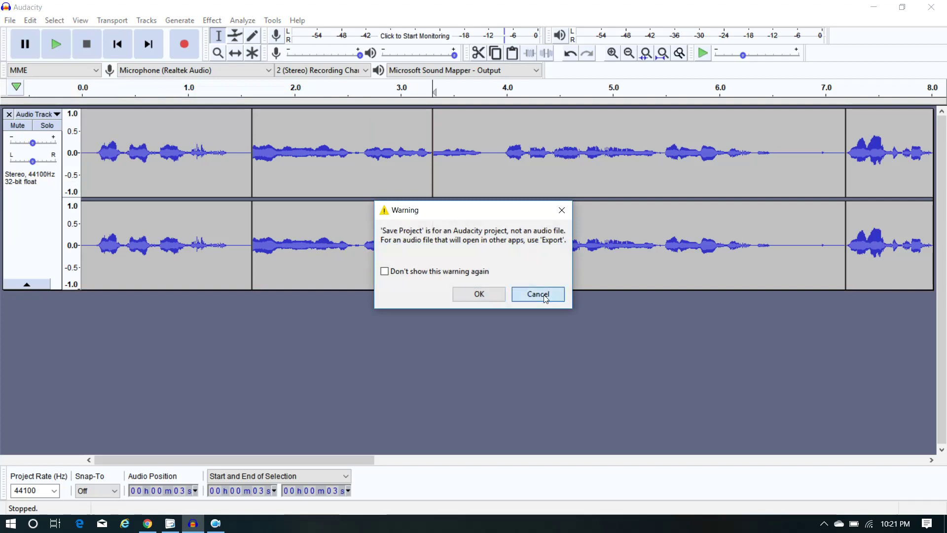
click(10, 20)
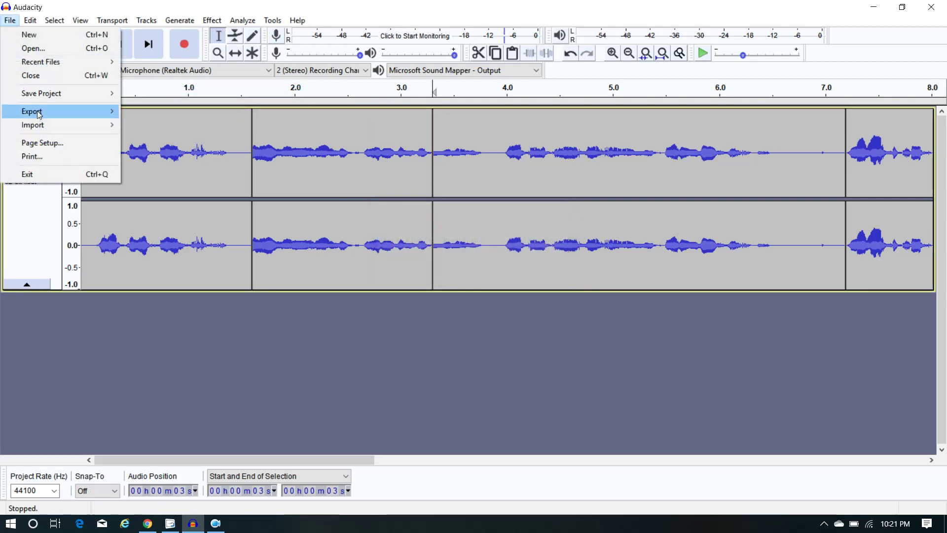
mouse_move(38, 115)
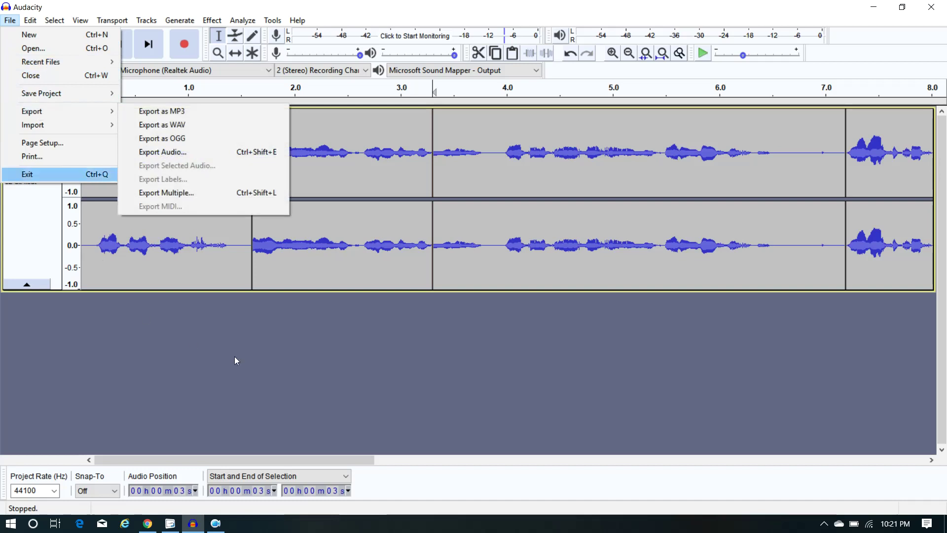
click(262, 367)
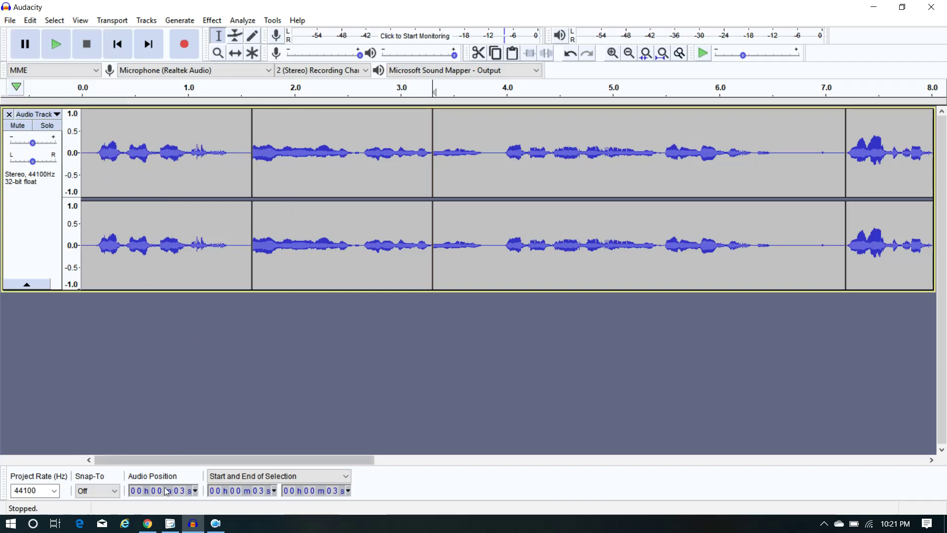
Switch to Doodly and inspect how a new sound file is added to the sound library, without adding one.
click(170, 525)
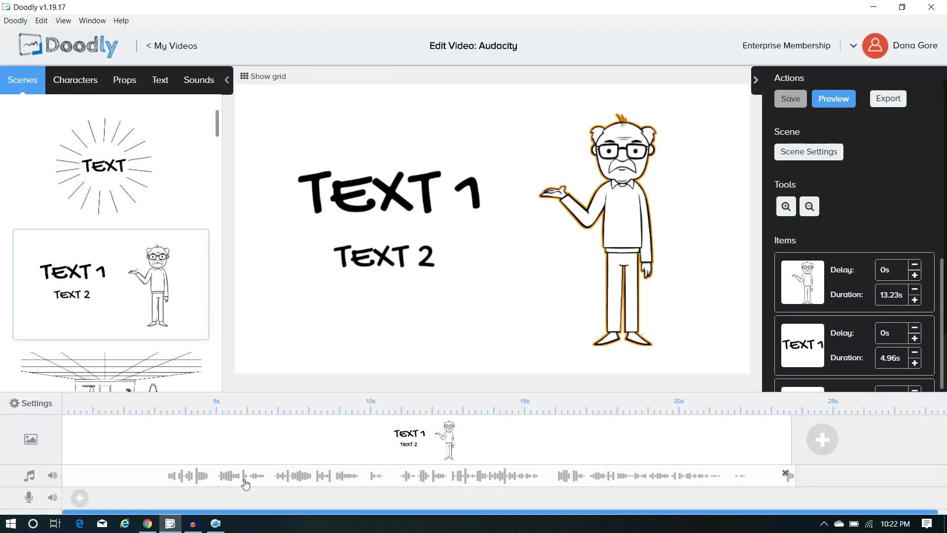
click(200, 87)
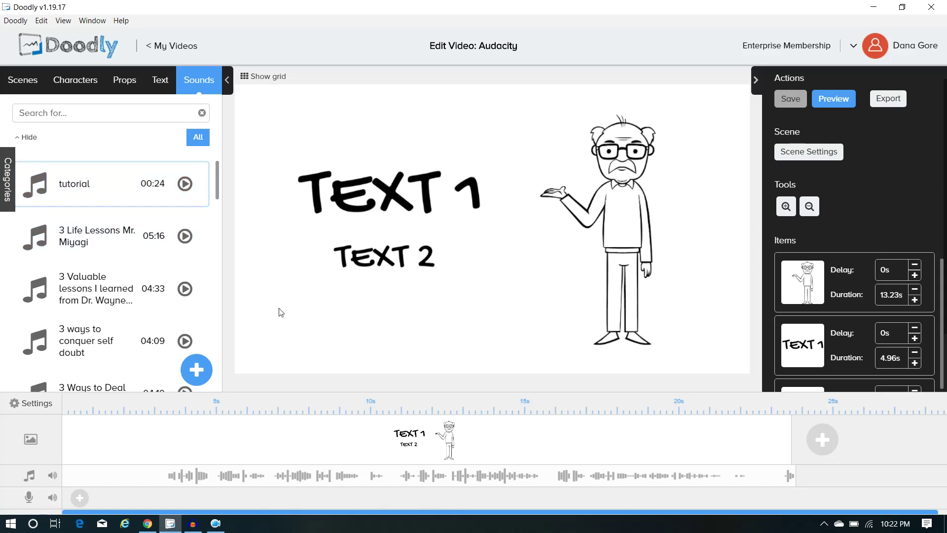
click(202, 367)
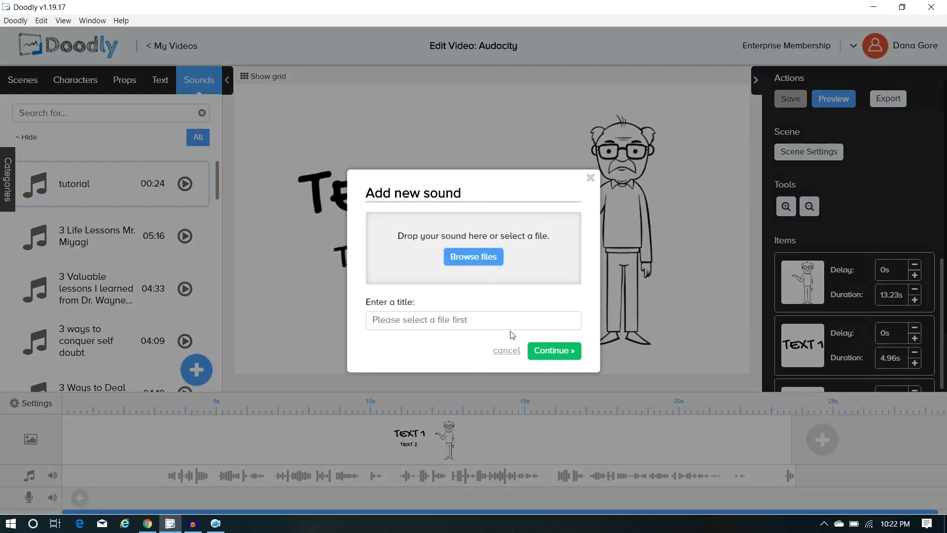
click(512, 354)
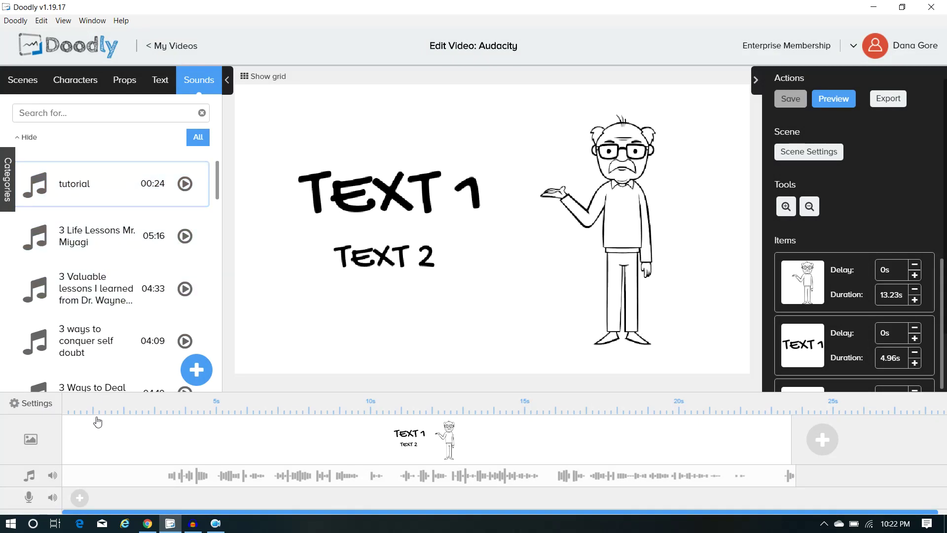
Set the music track's volume to 17% and save the Doodly video.
mouse_move(113, 484)
mouse_move(54, 473)
drag(54, 469, 56, 464)
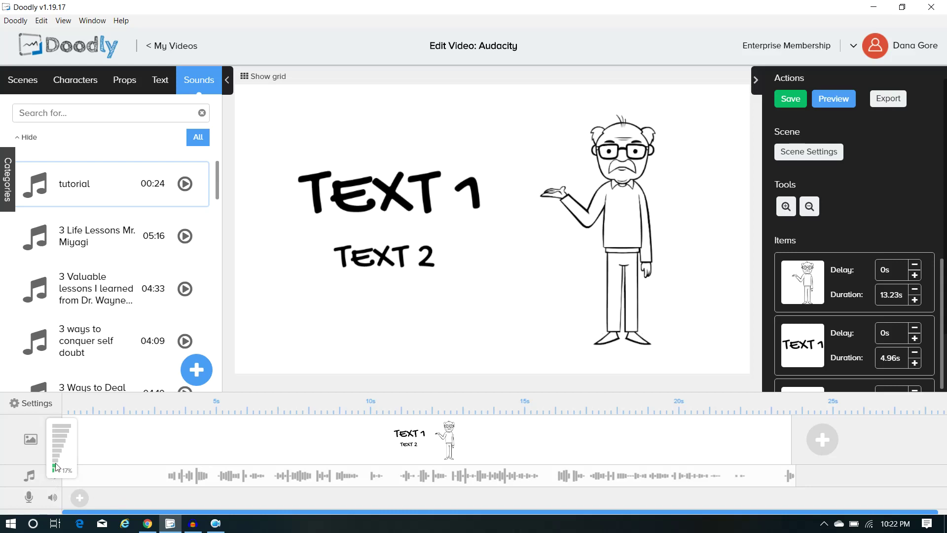
mouse_move(54, 502)
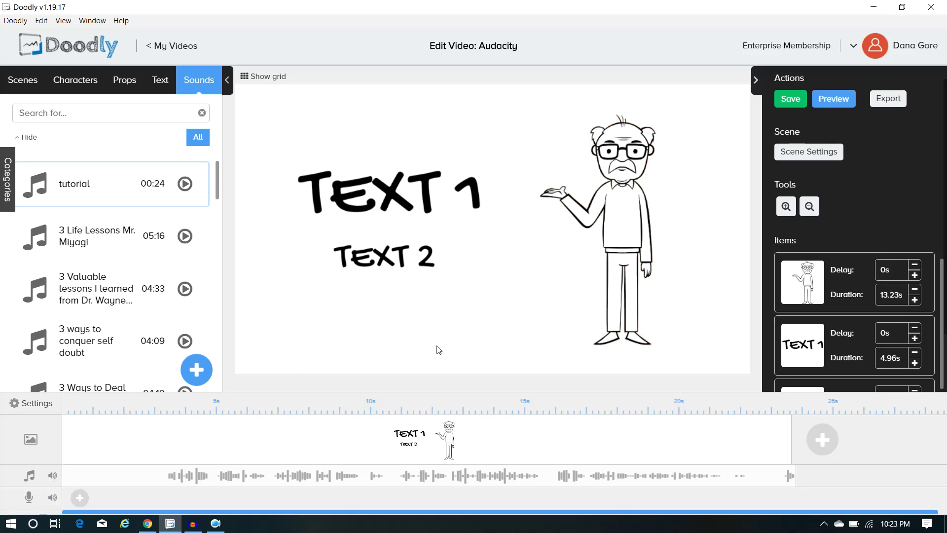
mouse_move(563, 482)
click(789, 102)
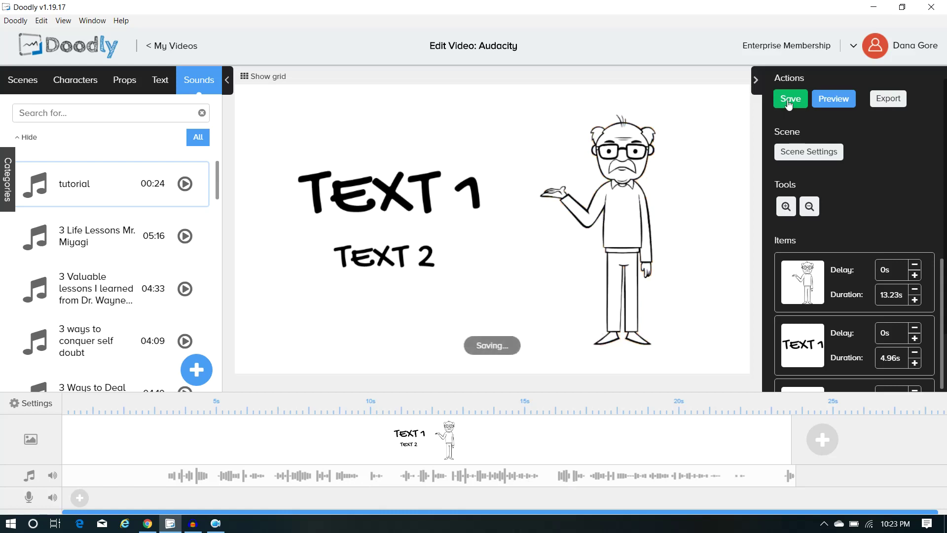
Preview the beginning of the Doodly video and close the preview.
click(828, 103)
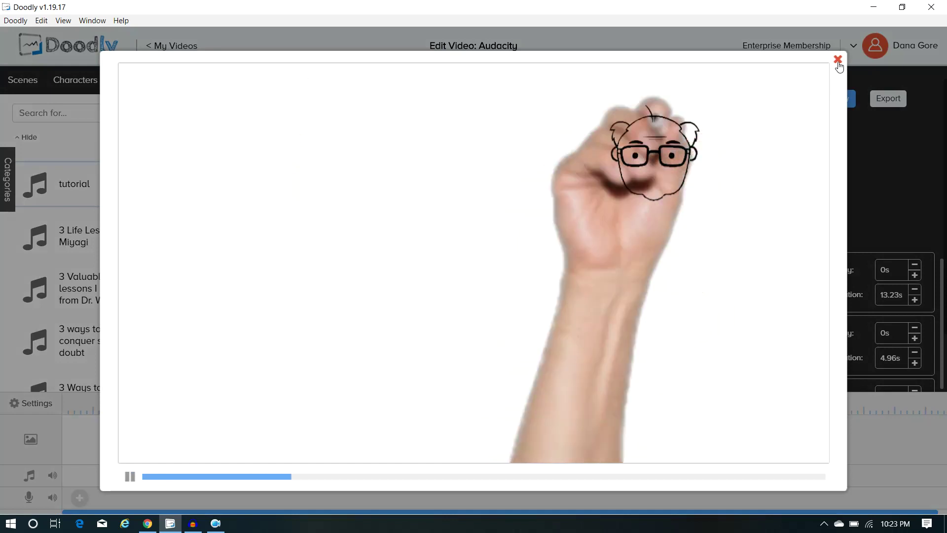
click(837, 62)
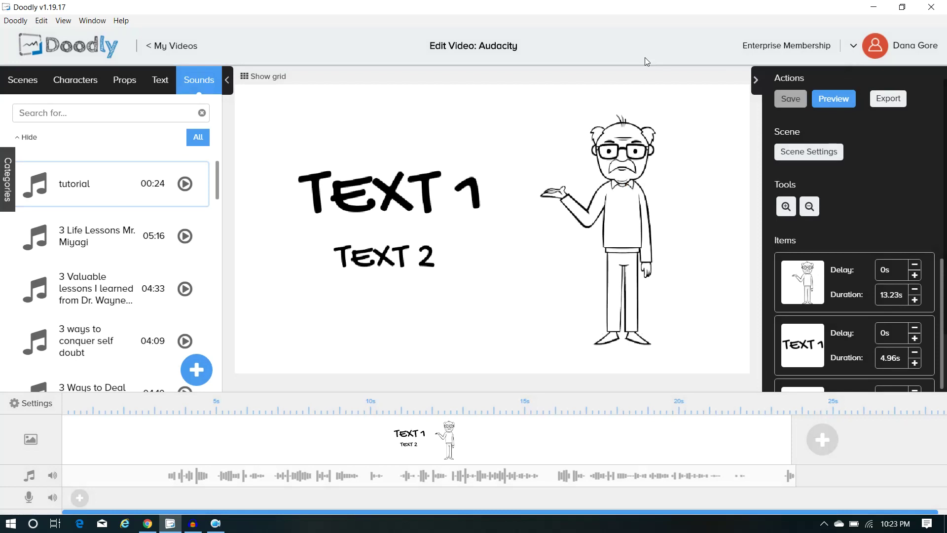
Switch to Chrome and review the Audacity download page and the FAQ on installing the LAME MP3 encoder.
click(193, 526)
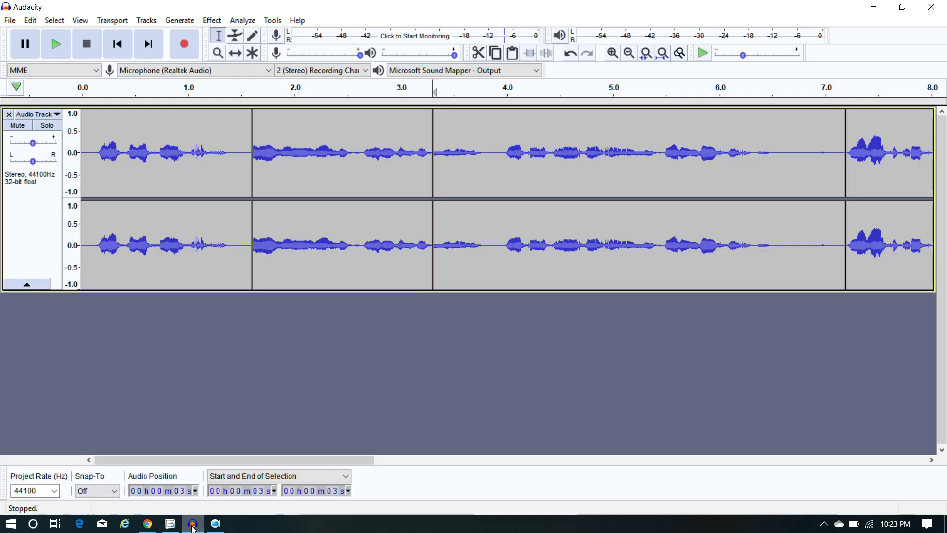
click(147, 524)
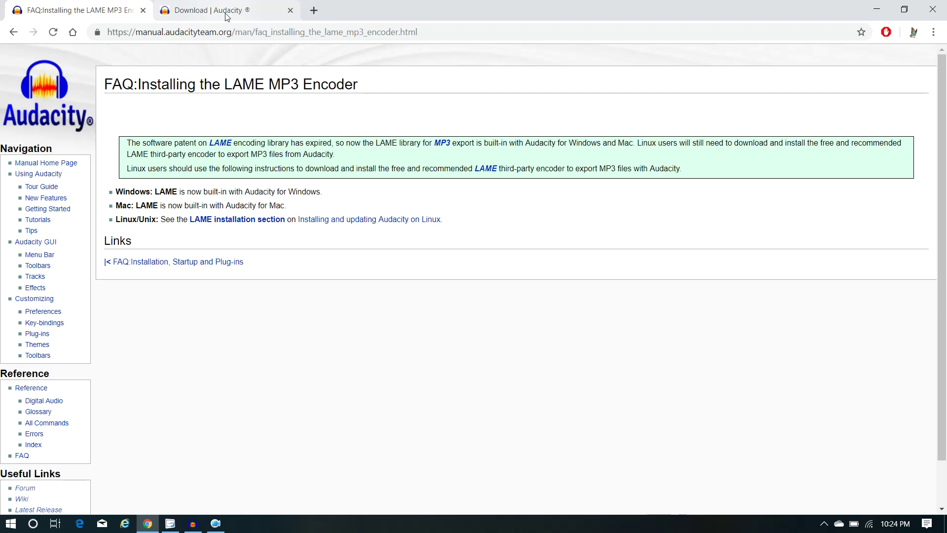
click(226, 17)
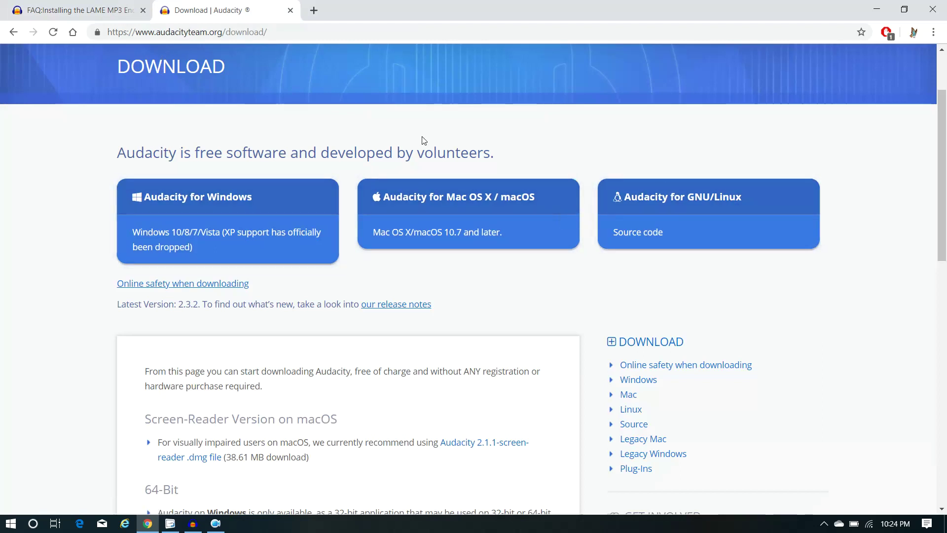
click(68, 12)
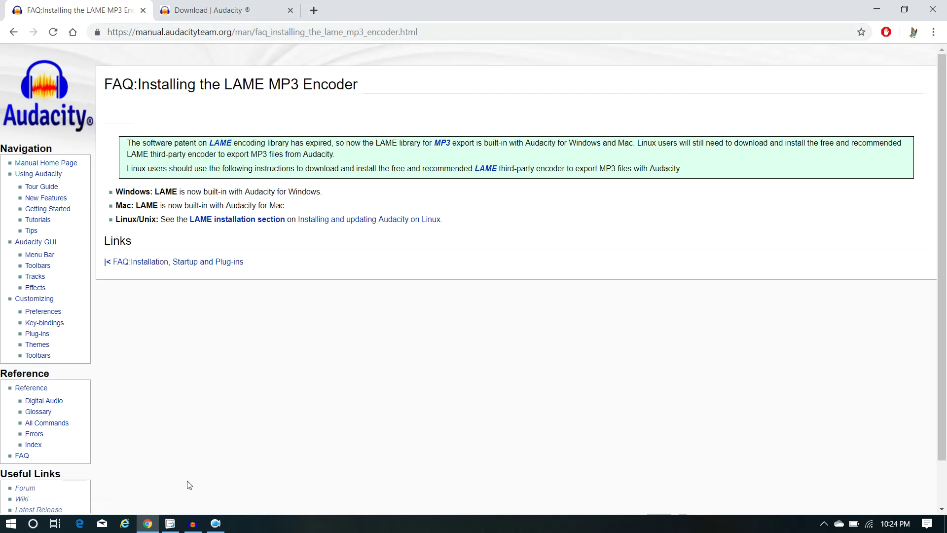
Switch to Audacity to look at the track's gain and pan controls, and to Doodly to review the audio on the timeline.
click(193, 526)
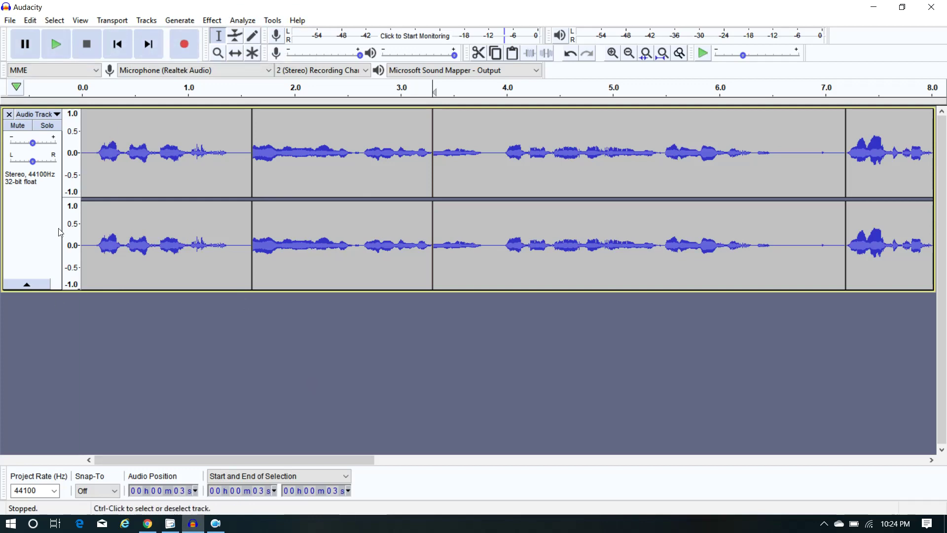
drag(33, 148, 32, 164)
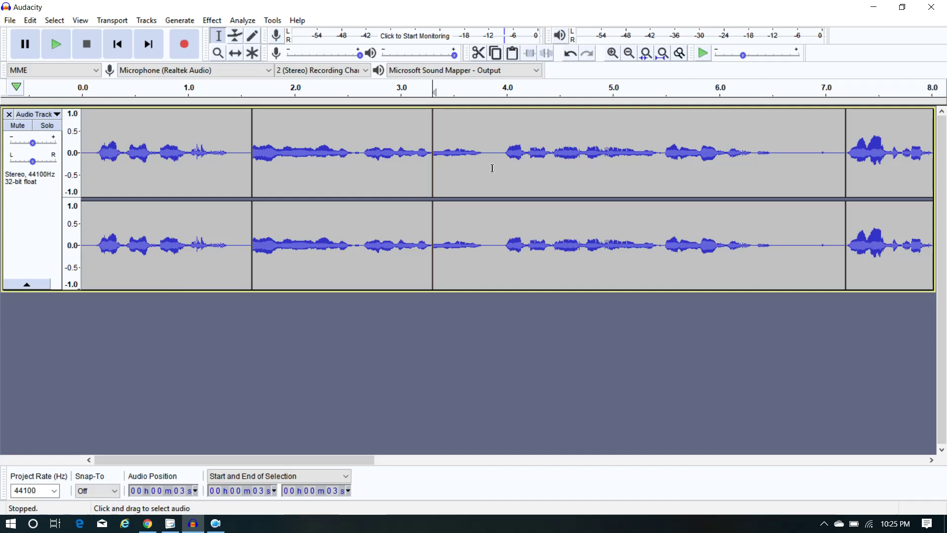
click(172, 524)
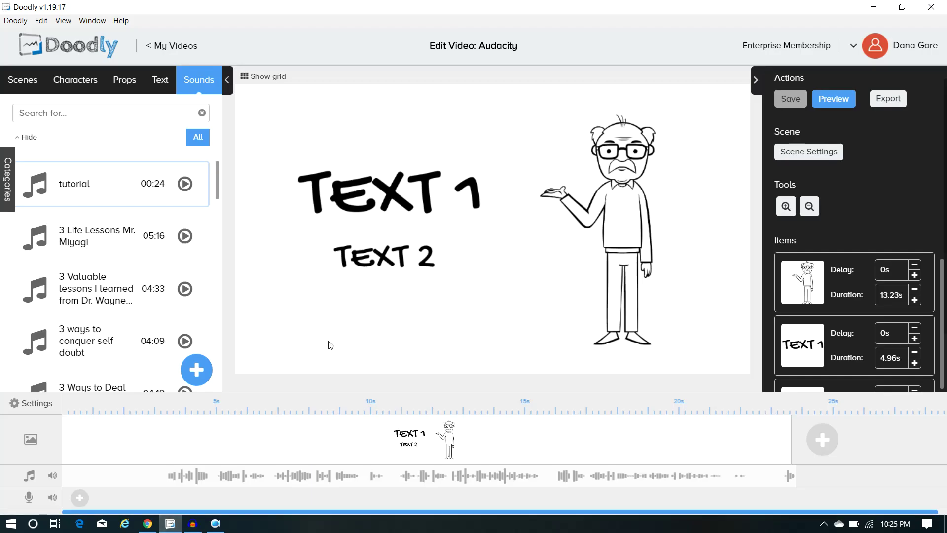
mouse_move(275, 481)
Switch back to Audacity and look over the recording's waveform through to its end and back at its start.
click(196, 527)
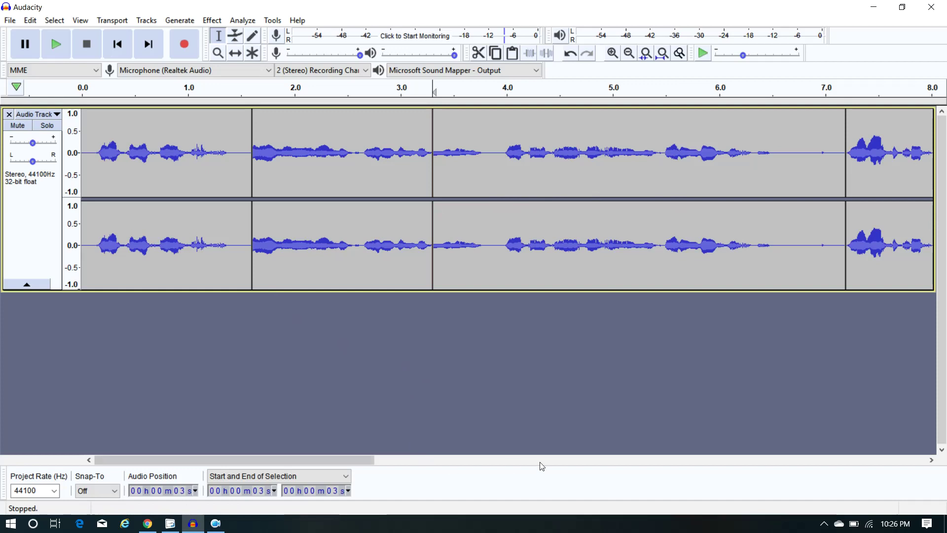
click(655, 465)
click(717, 464)
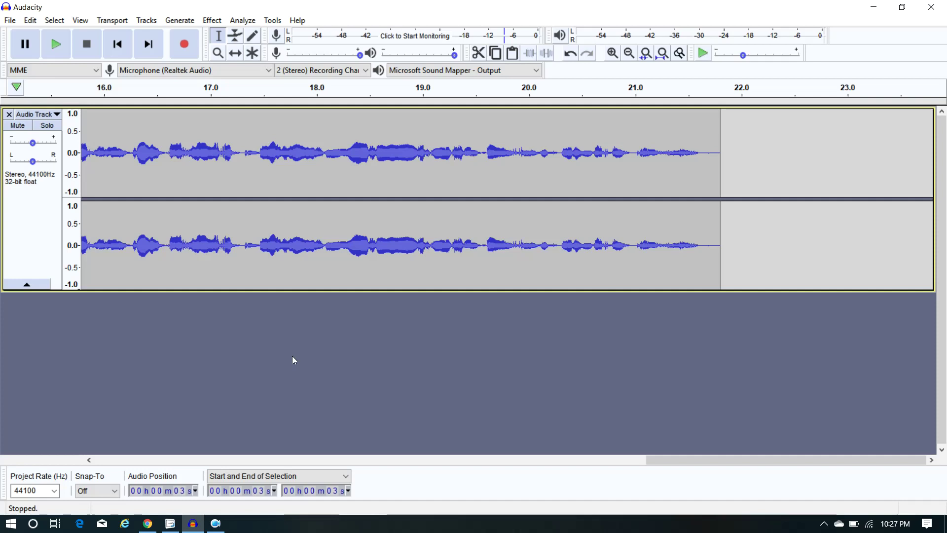
click(130, 459)
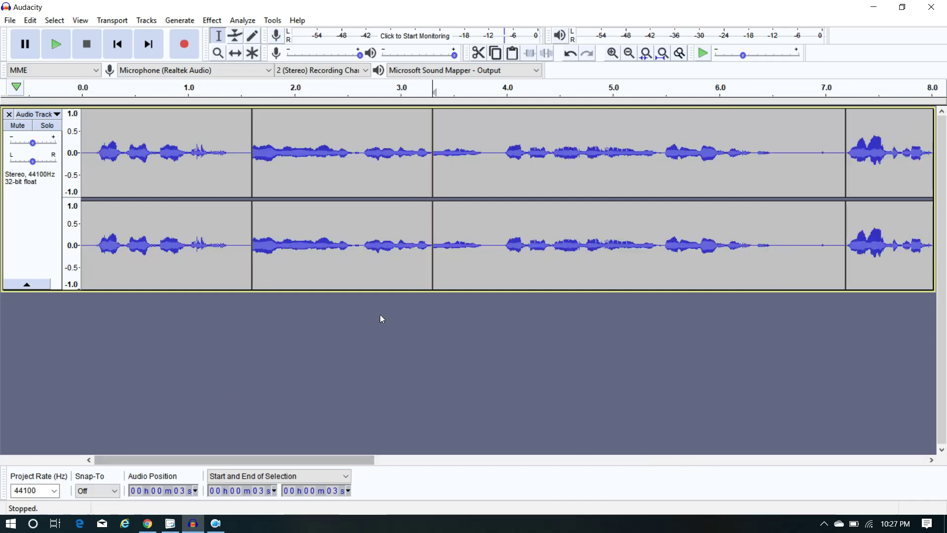